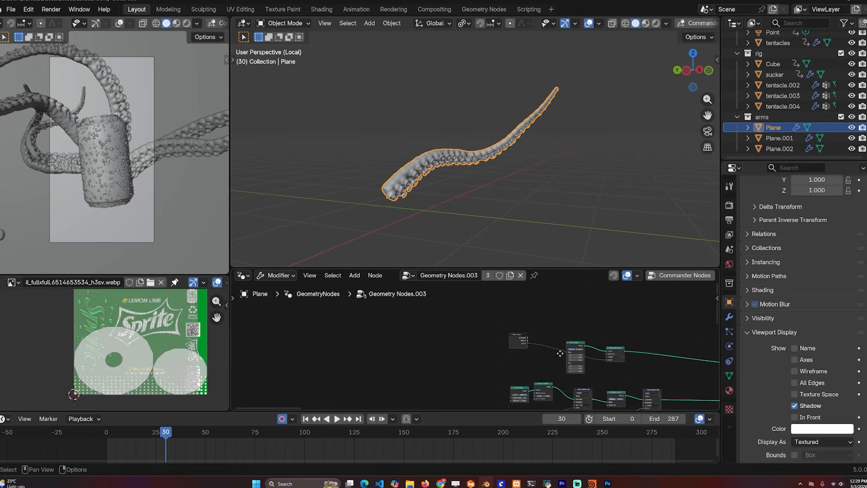
Step: Preview the Curve Line output and the Resample Curve output of the Plane's geometry node tree
{"action": "left_click", "coordinate": [515, 394], "text": "ctrl+shift"}
{"action": "left_click", "coordinate": [428, 318], "text": "ctrl+shift"}
{"action": "middle_click_drag", "start_coordinate": [443, 181], "coordinate": [387, 193]}
{"action": "scroll", "coordinate": [471, 346], "scroll_direction": "up", "scroll_amount": 4}
{"action": "left_click", "coordinate": [502, 322], "text": "ctrl+shift"}
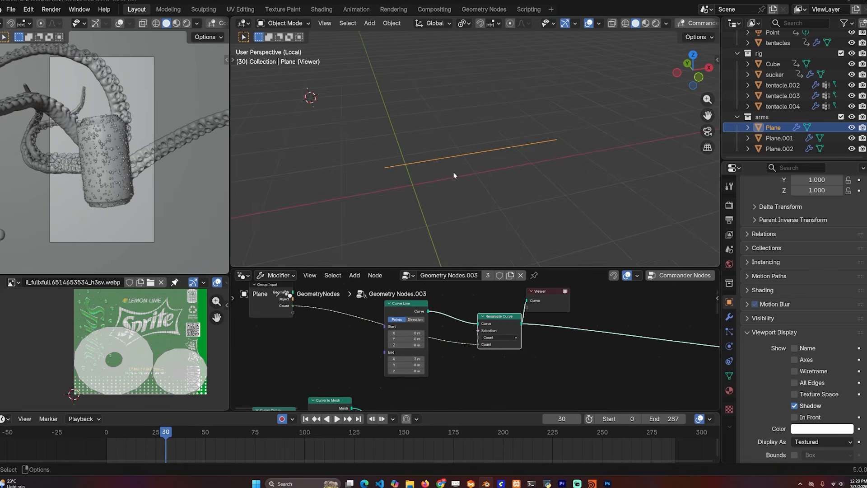
Step: Preview the Curve to Mesh node and examine the resulting cone along with the two Store Named Attribute nodes feeding it
{"action": "middle_click_drag", "start_coordinate": [388, 152], "coordinate": [410, 175]}
{"action": "scroll", "coordinate": [596, 304], "scroll_direction": "down", "scroll_amount": 2}
{"action": "middle_click_drag", "start_coordinate": [595, 304], "coordinate": [544, 316]}
{"action": "scroll", "coordinate": [545, 318], "scroll_direction": "down", "scroll_amount": 2}
{"action": "left_click", "coordinate": [547, 330], "text": "ctrl+shift"}
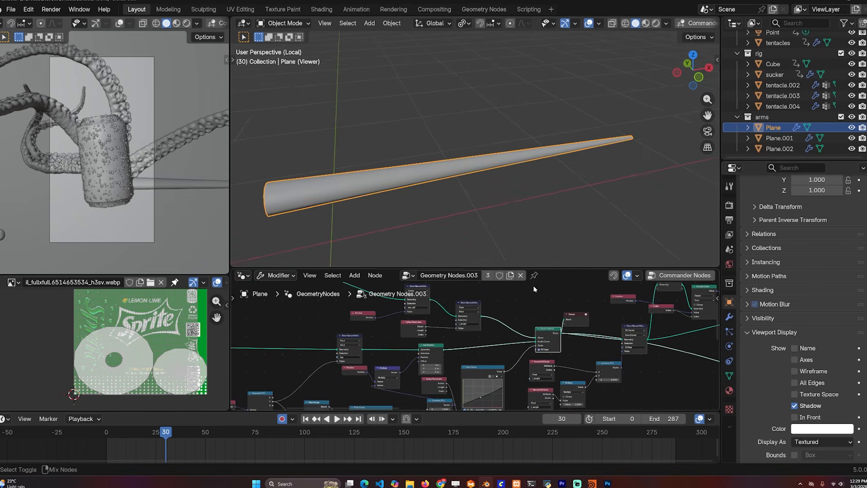
{"action": "middle_click_drag", "start_coordinate": [510, 187], "coordinate": [470, 164]}
{"action": "middle_click_drag", "start_coordinate": [457, 234], "coordinate": [470, 183]}
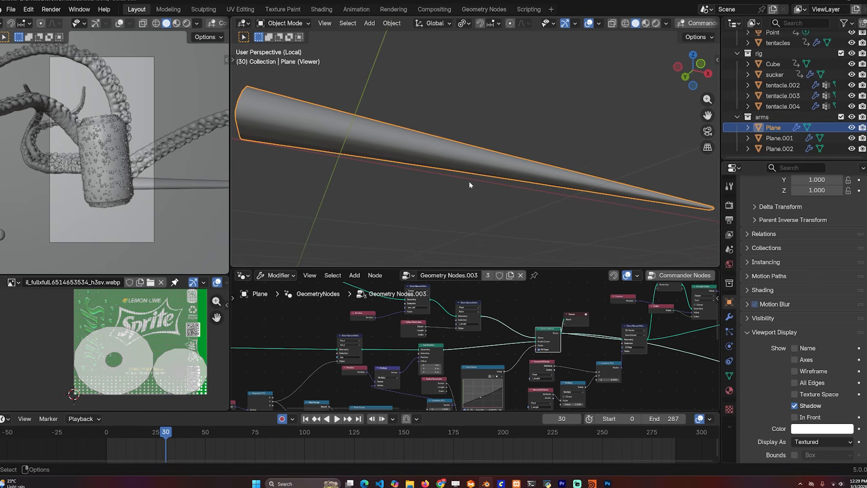
{"action": "middle_click_drag", "start_coordinate": [443, 320], "coordinate": [470, 355]}
{"action": "scroll", "coordinate": [470, 355], "scroll_direction": "up", "scroll_amount": 2}
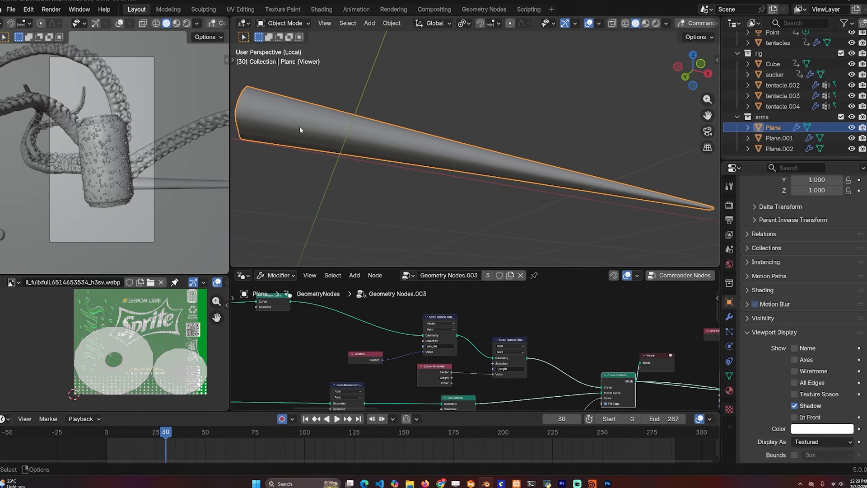
{"action": "scroll", "coordinate": [465, 143], "scroll_direction": "down", "scroll_amount": 2}
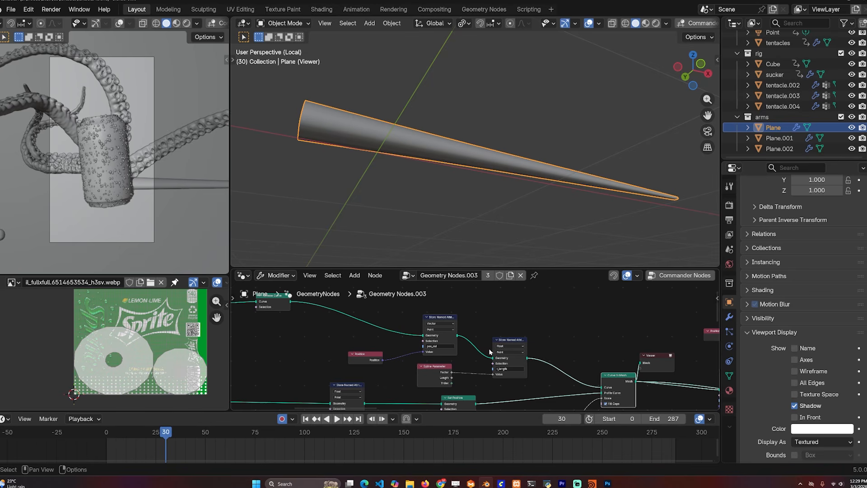
Step: Preview the Spline Parameter factor on the geometry and the Store Named Attribute node it feeds
{"action": "left_click", "coordinate": [449, 369], "text": "ctrl+shift"}
{"action": "middle_click_drag", "start_coordinate": [466, 168], "coordinate": [480, 220]}
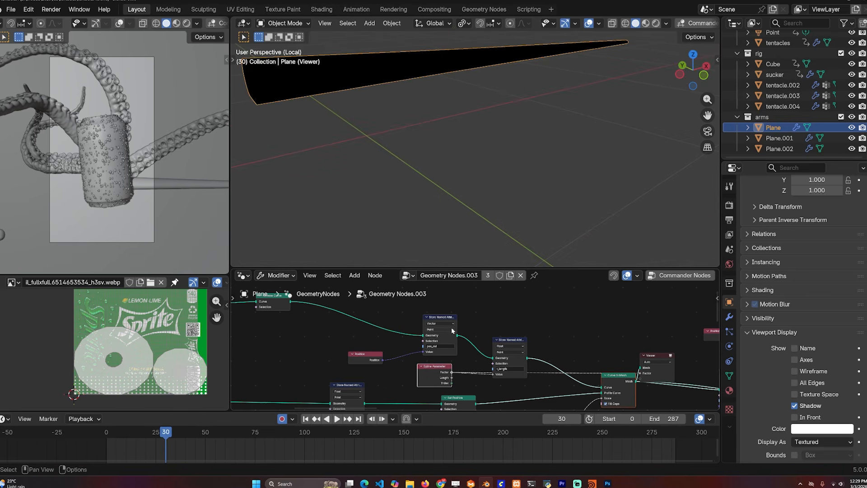
{"action": "scroll", "coordinate": [474, 342], "scroll_direction": "down", "scroll_amount": 2}
{"action": "left_click", "coordinate": [501, 336], "text": "ctrl+shift"}
{"action": "scroll", "coordinate": [447, 140], "scroll_direction": "down", "scroll_amount": 4}
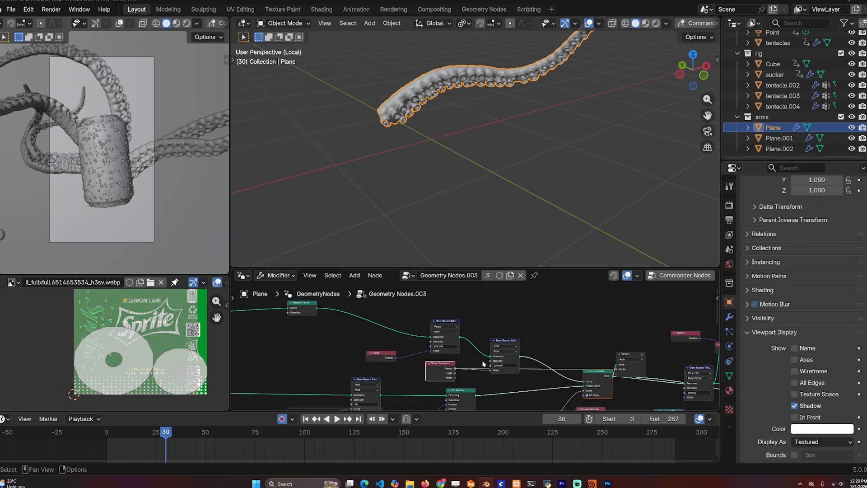
{"action": "left_click", "coordinate": [509, 349], "text": "ctrl+shift"}
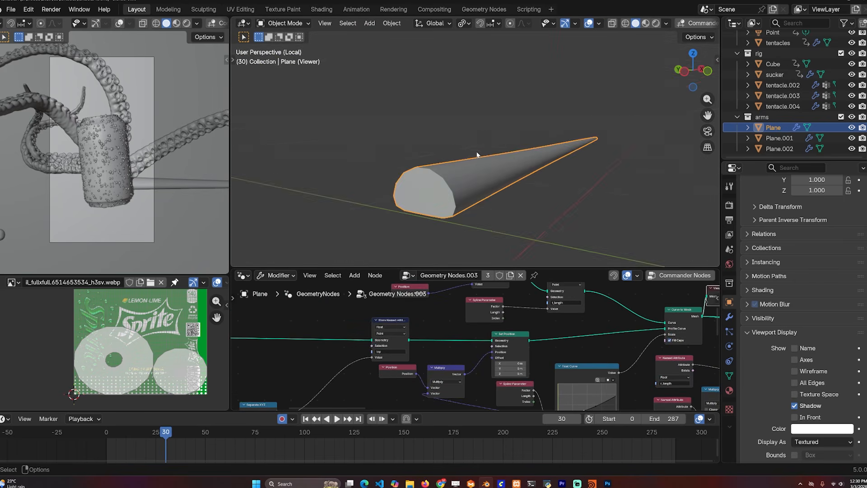
Step: Examine the finished tentacle and its suckers from several angles in the scene
{"action": "middle_click_drag", "start_coordinate": [476, 151], "coordinate": [497, 140]}
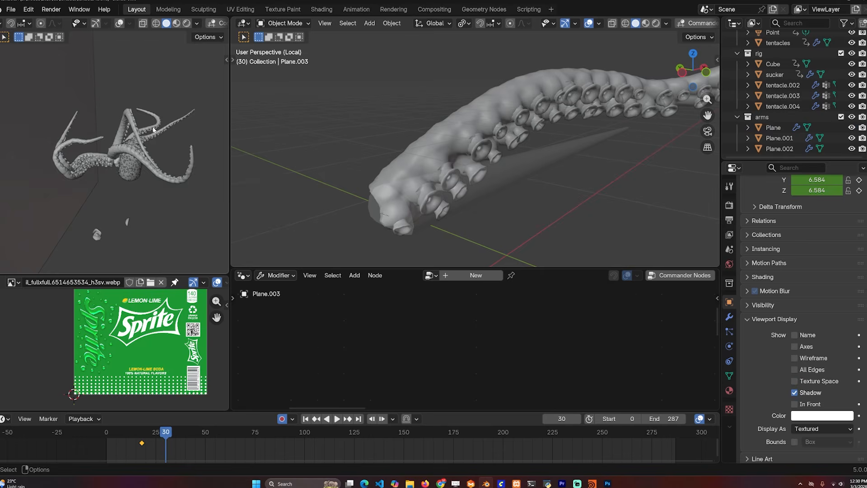
{"action": "scroll", "coordinate": [149, 134], "scroll_direction": "up", "scroll_amount": 3}
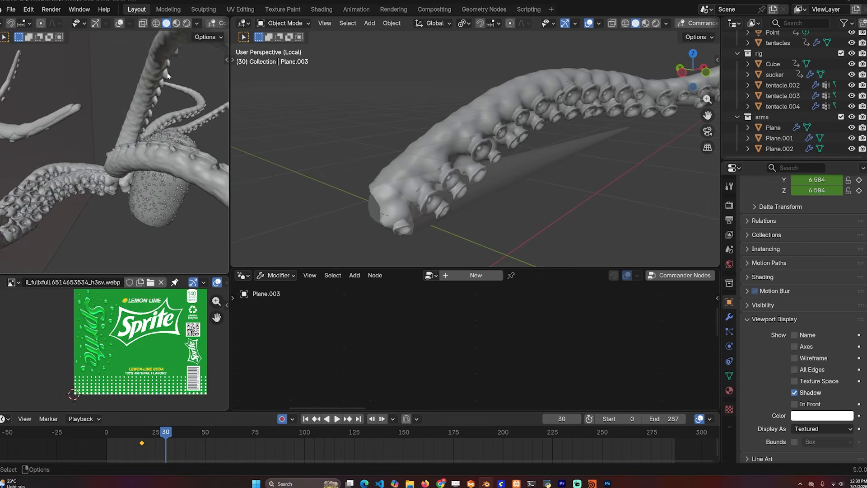
{"action": "middle_click_drag", "start_coordinate": [135, 144], "coordinate": [150, 133]}
{"action": "left_click", "coordinate": [461, 144]}
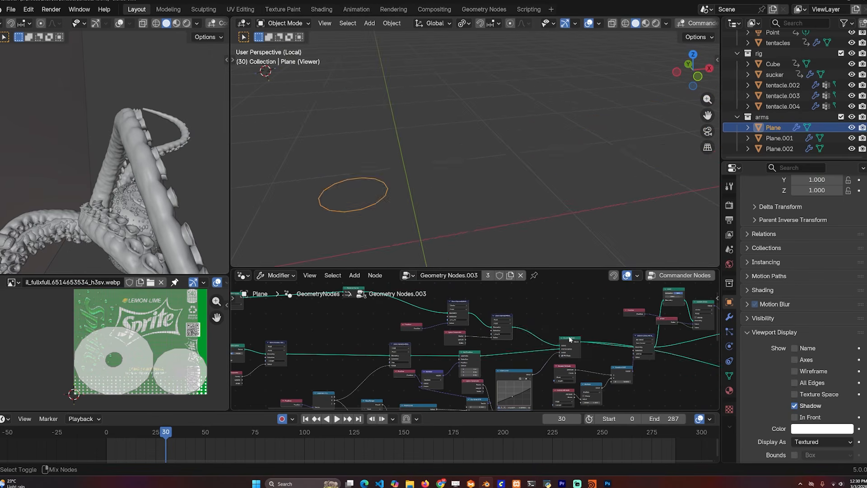
Step: Sketch a small circle beside the previewed curve line with the Annotate tool
{"action": "middle_click_drag", "start_coordinate": [500, 179], "coordinate": [525, 168]}
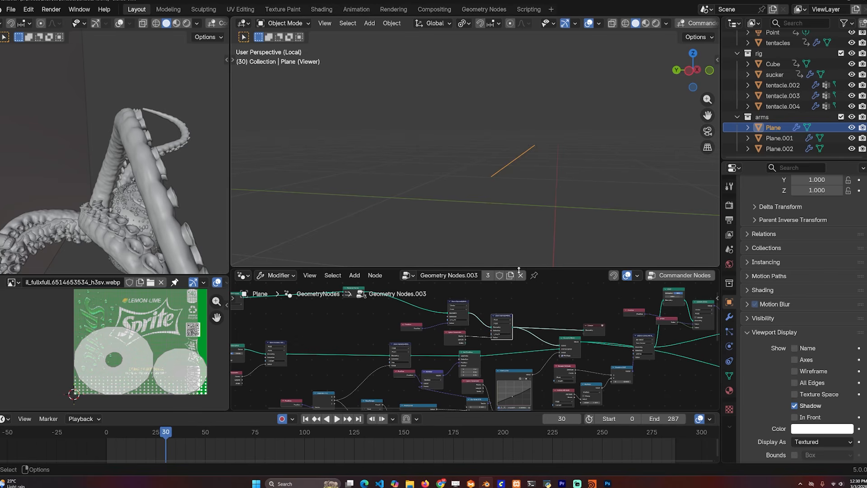
{"action": "middle_click_drag", "start_coordinate": [478, 152], "coordinate": [505, 166]}
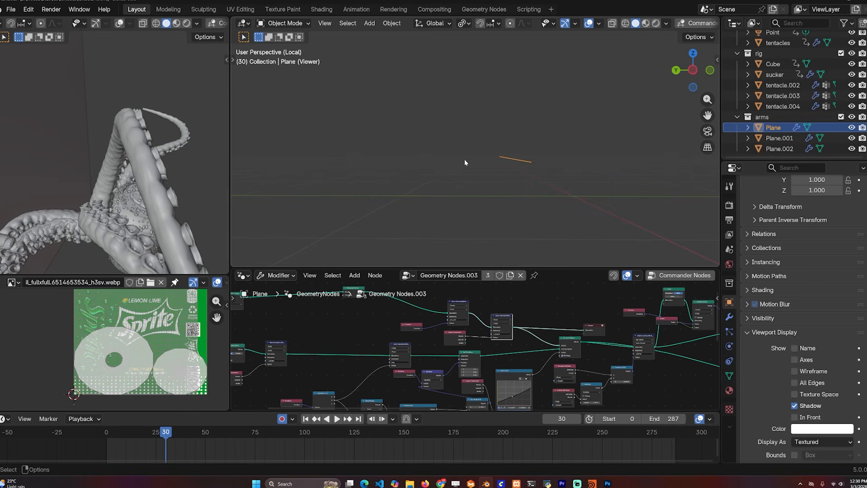
{"action": "key", "text": "t"}
{"action": "left_click", "coordinate": [246, 172]}
{"action": "mouse_move", "coordinate": [469, 146]}
{"action": "middle_mouse_down"}
{"action": "mouse_move", "coordinate": [443, 146]}
{"action": "mouse_move", "coordinate": [453, 143]}
{"action": "middle_mouse_up"}
{"action": "mouse_move", "coordinate": [496, 140]}
{"action": "left_mouse_down"}
{"action": "mouse_move", "coordinate": [527, 143]}
{"action": "mouse_move", "coordinate": [501, 144]}
{"action": "left_mouse_up"}
{"action": "middle_click_drag", "start_coordinate": [502, 143], "coordinate": [443, 159]}
{"action": "scroll", "coordinate": [420, 160], "scroll_direction": "down", "scroll_amount": 4}
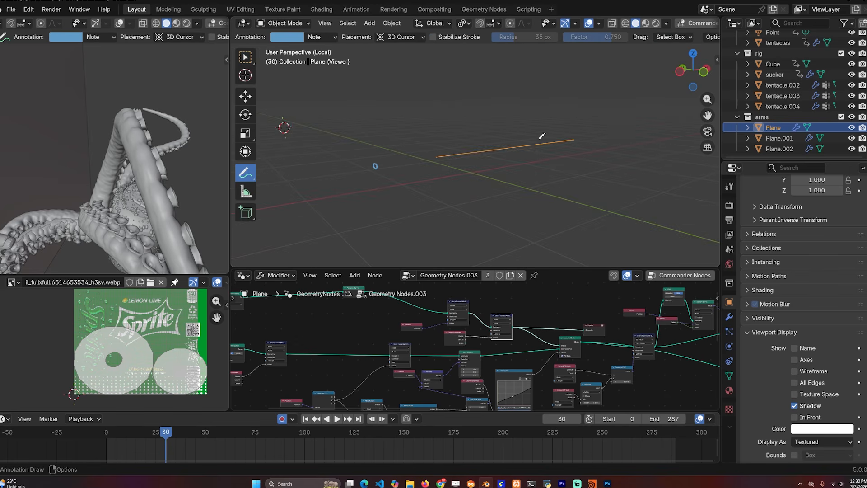
Step: Preview the Curve to Mesh node that combines the line with its profile curve
{"action": "scroll", "coordinate": [402, 136], "scroll_direction": "up", "scroll_amount": 3}
{"action": "scroll", "coordinate": [583, 341], "scroll_direction": "up", "scroll_amount": 3}
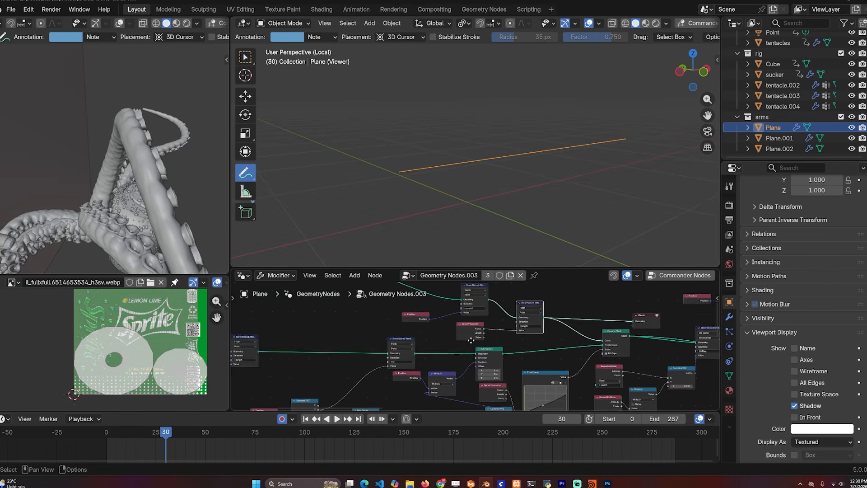
{"action": "middle_click_drag", "start_coordinate": [582, 343], "coordinate": [485, 349]}
{"action": "scroll", "coordinate": [510, 344], "scroll_direction": "up", "scroll_amount": 4}
{"action": "left_click", "coordinate": [625, 325], "text": "ctrl+shift"}
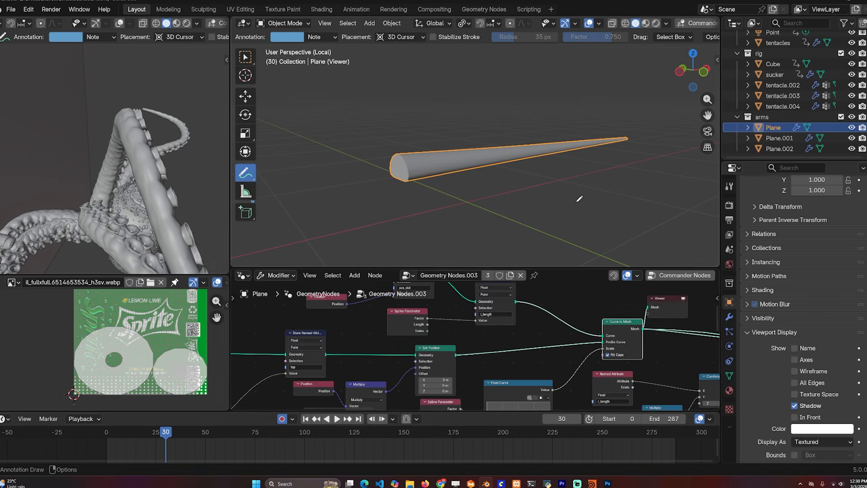
Step: Trace the profile branch back to its start and preview the Curve Circle node
{"action": "middle_click_drag", "start_coordinate": [355, 355], "coordinate": [420, 355]}
{"action": "middle_click_drag", "start_coordinate": [416, 187], "coordinate": [453, 179]}
{"action": "middle_click_drag", "start_coordinate": [311, 347], "coordinate": [503, 348]}
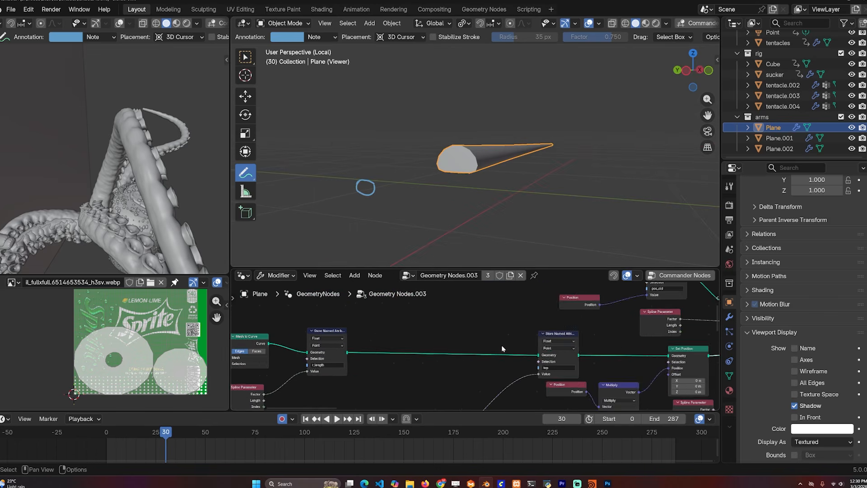
{"action": "scroll", "coordinate": [497, 350], "scroll_direction": "down", "scroll_amount": 1}
{"action": "middle_click_drag", "start_coordinate": [260, 392], "coordinate": [403, 385]}
{"action": "middle_click_drag", "start_coordinate": [306, 341], "coordinate": [519, 367]}
{"action": "scroll", "coordinate": [489, 353], "scroll_direction": "up", "scroll_amount": 3}
{"action": "left_click", "coordinate": [427, 353], "text": "ctrl+shift"}
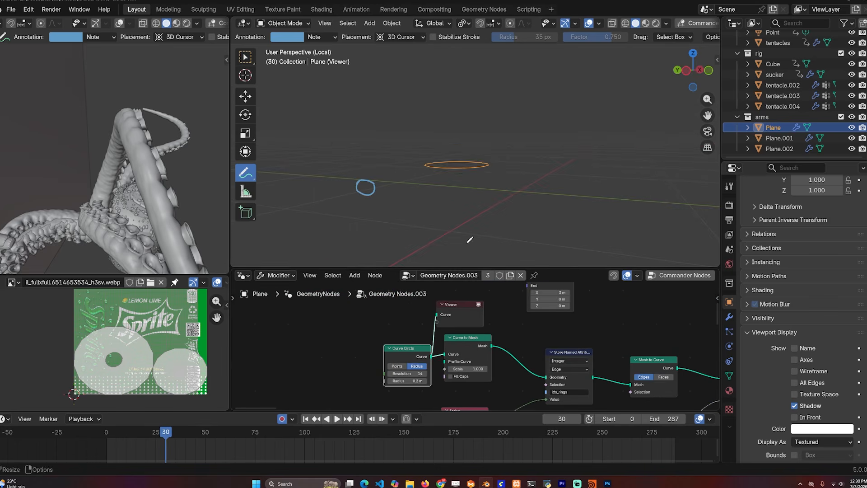
Step: Preview the profile ring through the Mesh to Curve node and the Store Named Attribute node that follows it
{"action": "middle_click_drag", "start_coordinate": [476, 199], "coordinate": [456, 225]}
{"action": "scroll", "coordinate": [451, 370], "scroll_direction": "down", "scroll_amount": 1}
{"action": "middle_click_drag", "start_coordinate": [434, 397], "coordinate": [334, 385]}
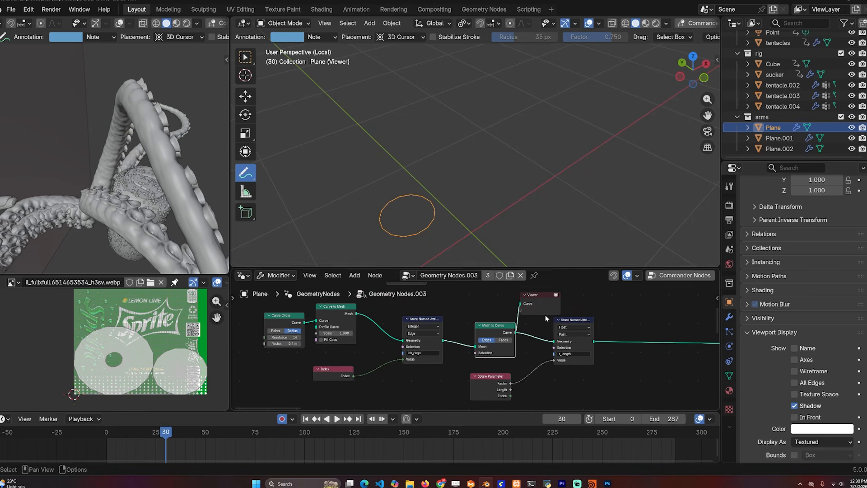
{"action": "middle_click_drag", "start_coordinate": [626, 332], "coordinate": [479, 329]}
{"action": "scroll", "coordinate": [479, 329], "scroll_direction": "down", "scroll_amount": 3}
{"action": "middle_click_drag", "start_coordinate": [542, 332], "coordinate": [449, 346]}
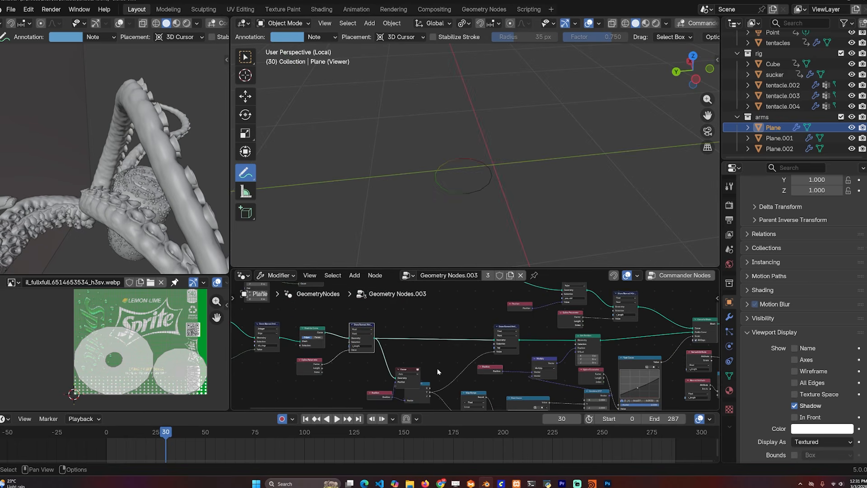
Step: Preview the Separate XYZ node on the profile ring, followed by the Set Position node
{"action": "middle_click_drag", "start_coordinate": [418, 364], "coordinate": [413, 353]}
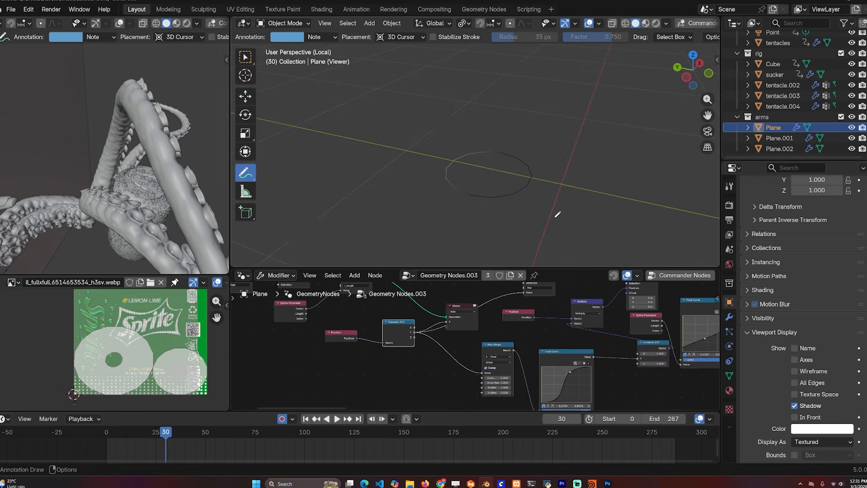
{"action": "scroll", "coordinate": [508, 322], "scroll_direction": "up", "scroll_amount": 2}
{"action": "middle_click_drag", "start_coordinate": [528, 289], "coordinate": [508, 323]}
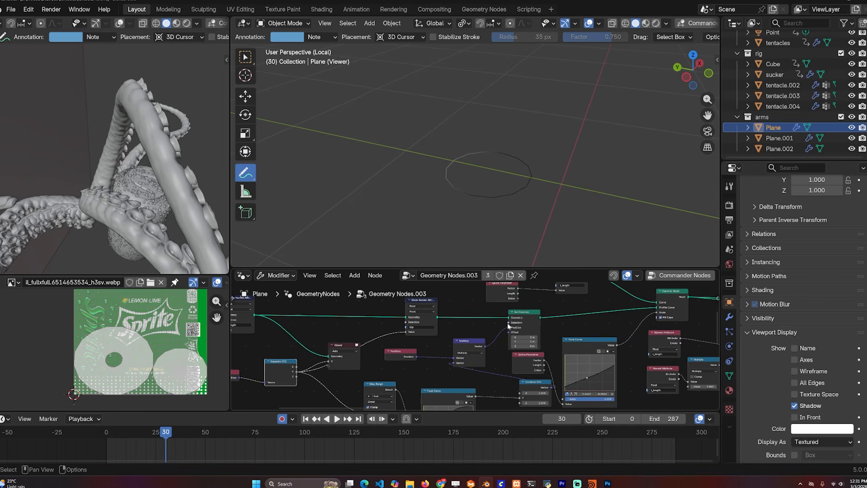
{"action": "left_click", "coordinate": [530, 312], "text": "ctrl+shift"}
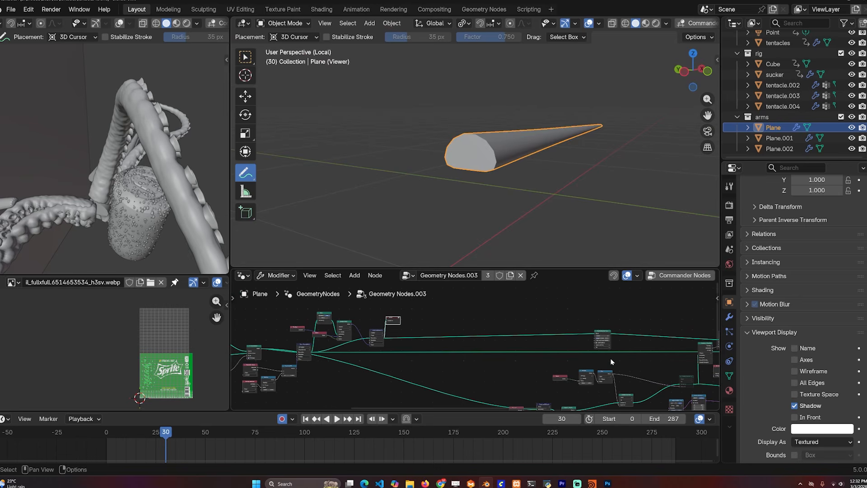
Step: Draw an annotation stroke over the cone's underside and display the mesh wireframe in the viewport
{"action": "middle_click_drag", "start_coordinate": [508, 164], "coordinate": [506, 105]}
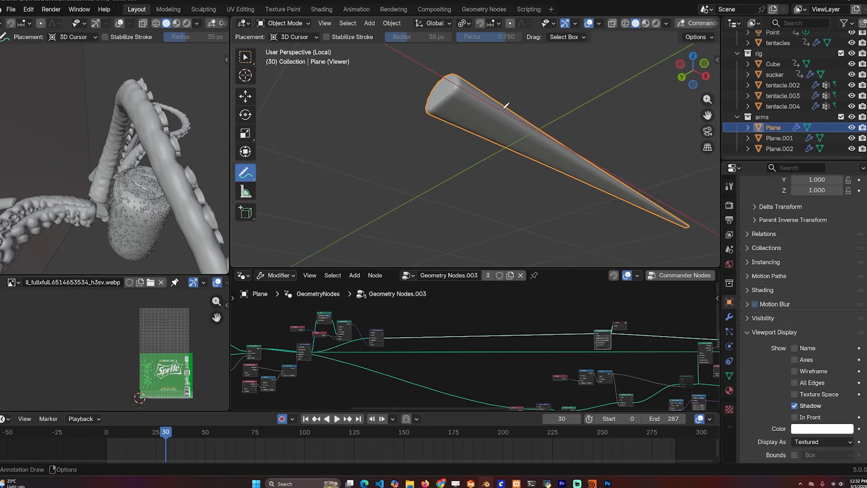
{"action": "left_click_drag", "start_coordinate": [495, 100], "coordinate": [469, 103]}
{"action": "mouse_move", "coordinate": [470, 103]}
{"action": "middle_mouse_down"}
{"action": "mouse_move", "coordinate": [468, 165]}
{"action": "mouse_move", "coordinate": [489, 135]}
{"action": "mouse_move", "coordinate": [470, 116]}
{"action": "middle_mouse_up"}
{"action": "key", "text": "q"}
{"action": "left_click", "coordinate": [510, 157]}
{"action": "middle_click_drag", "start_coordinate": [513, 144], "coordinate": [554, 158]}
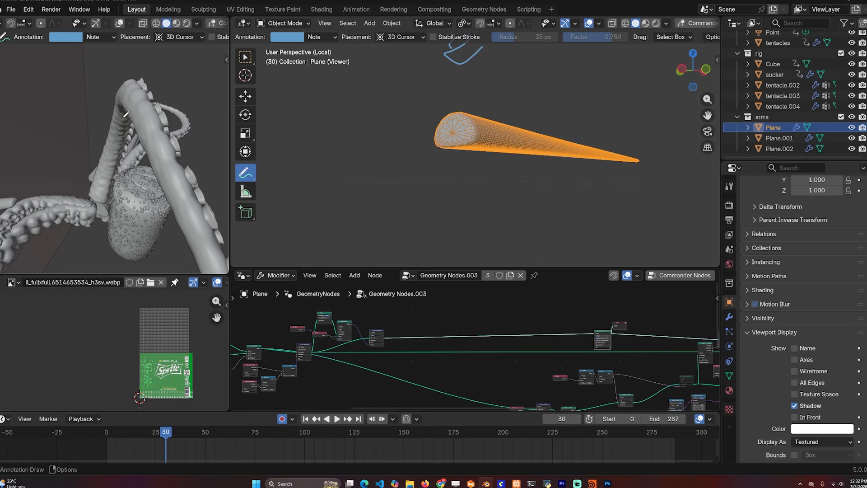
Step: Look over the tentacles in the scene and locate the Capture Attribute and Mesh to Points nodes in the tree
{"action": "middle_click_drag", "start_coordinate": [126, 123], "coordinate": [173, 146]}
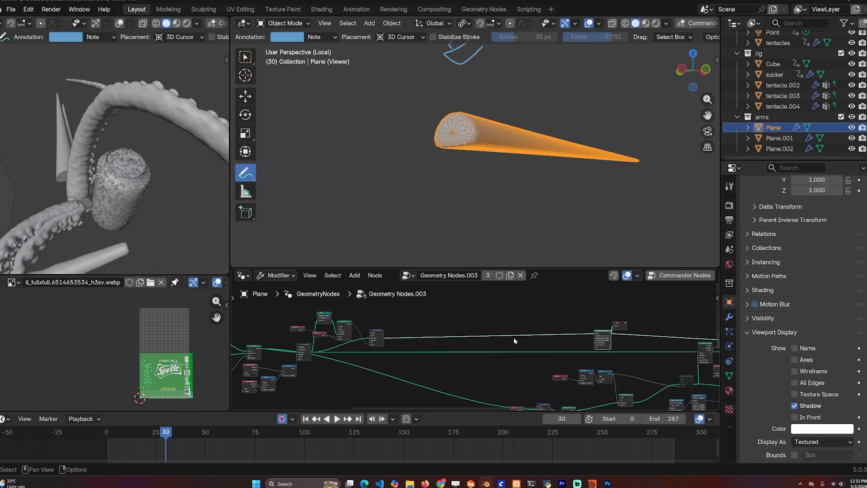
{"action": "middle_click_drag", "start_coordinate": [576, 363], "coordinate": [474, 318]}
{"action": "middle_click_drag", "start_coordinate": [332, 324], "coordinate": [468, 341]}
{"action": "scroll", "coordinate": [468, 340], "scroll_direction": "up", "scroll_amount": 3}
{"action": "scroll", "coordinate": [524, 339], "scroll_direction": "up", "scroll_amount": 1}
{"action": "scroll", "coordinate": [524, 339], "scroll_direction": "down", "scroll_amount": 2}
{"action": "middle_click_drag", "start_coordinate": [702, 341], "coordinate": [558, 289]}
{"action": "scroll", "coordinate": [457, 321], "scroll_direction": "up", "scroll_amount": 3}
{"action": "scroll", "coordinate": [457, 323], "scroll_direction": "up", "scroll_amount": 3}
{"action": "left_click_drag", "start_coordinate": [436, 327], "coordinate": [437, 324]}
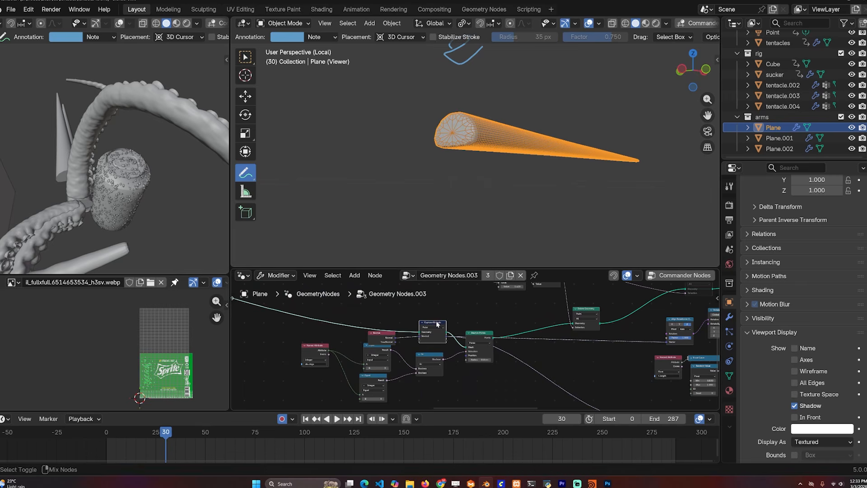
Step: Preview the Capture Attribute node and compare the cone's underside with the sucker rows on the finished tentacles
{"action": "left_click", "coordinate": [438, 324], "text": "ctrl+shift"}
{"action": "middle_click_drag", "start_coordinate": [517, 157], "coordinate": [498, 131]}
{"action": "middle_click_drag", "start_coordinate": [582, 158], "coordinate": [573, 169]}
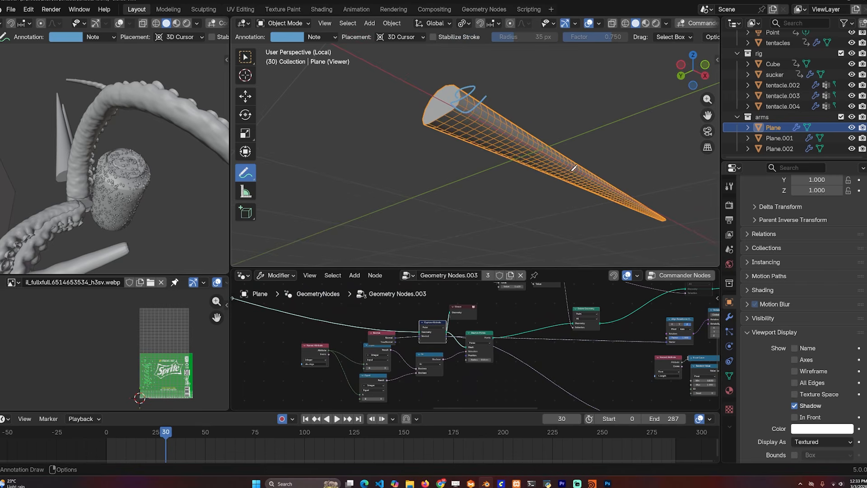
{"action": "middle_click_drag", "start_coordinate": [138, 125], "coordinate": [93, 108]}
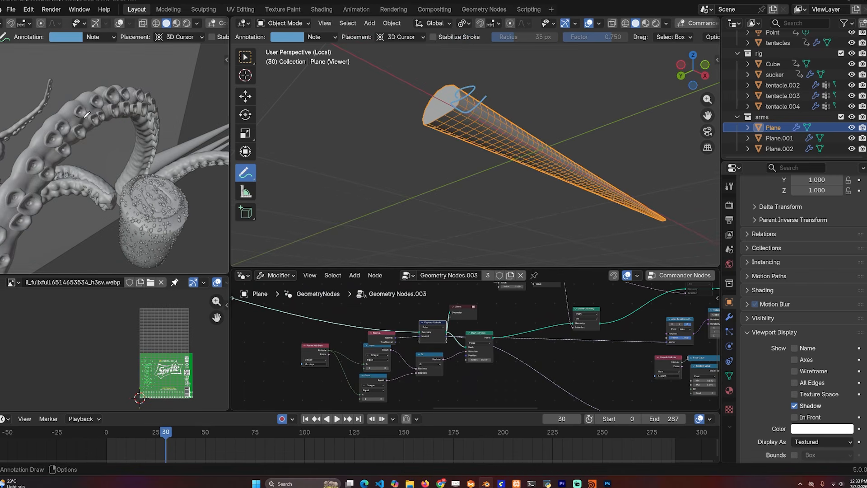
Step: Preview the Mesh to Points node and examine its point rows along the cone from several angles
{"action": "middle_click_drag", "start_coordinate": [484, 336], "coordinate": [477, 335]}
{"action": "left_click", "coordinate": [476, 332], "text": "ctrl+shift"}
{"action": "middle_click_drag", "start_coordinate": [513, 219], "coordinate": [480, 180]}
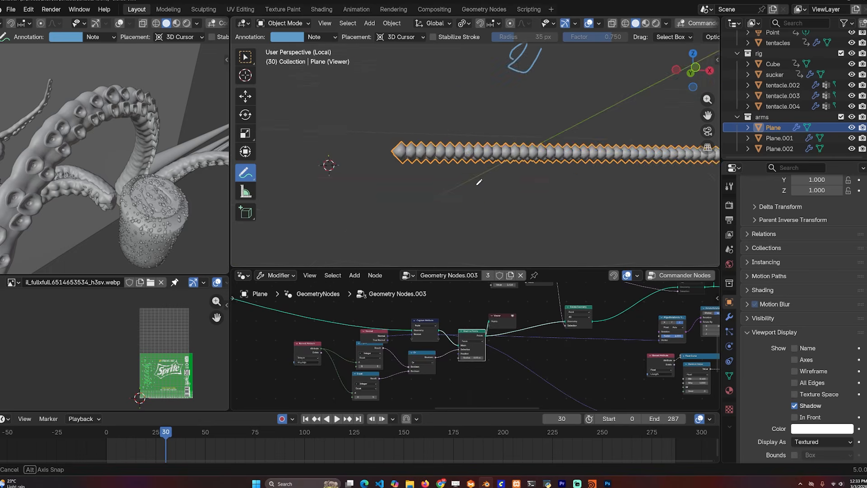
{"action": "mouse_move", "coordinate": [523, 181]}
{"action": "middle_mouse_down"}
{"action": "mouse_move", "coordinate": [558, 192]}
{"action": "mouse_move", "coordinate": [537, 174]}
{"action": "middle_mouse_up"}
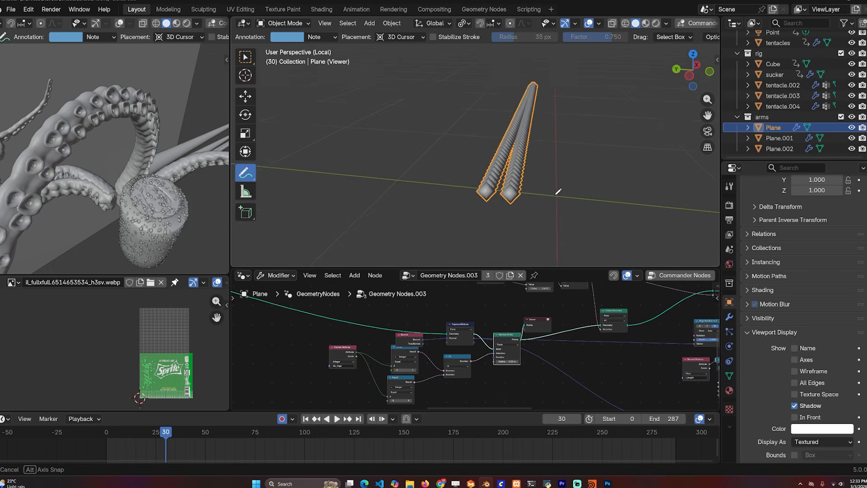
{"action": "scroll", "coordinate": [435, 358], "scroll_direction": "up", "scroll_amount": 1}
Step: Return to the profile circle branch and preview the Store Named Attribute node that stores ids_rings on edges
{"action": "middle_click_drag", "start_coordinate": [435, 358], "coordinate": [717, 377]}
{"action": "middle_click_drag", "start_coordinate": [371, 317], "coordinate": [717, 368]}
{"action": "middle_click_drag", "start_coordinate": [337, 310], "coordinate": [497, 309]}
{"action": "scroll", "coordinate": [475, 350], "scroll_direction": "up", "scroll_amount": 6}
{"action": "middle_click_drag", "start_coordinate": [364, 339], "coordinate": [471, 361]}
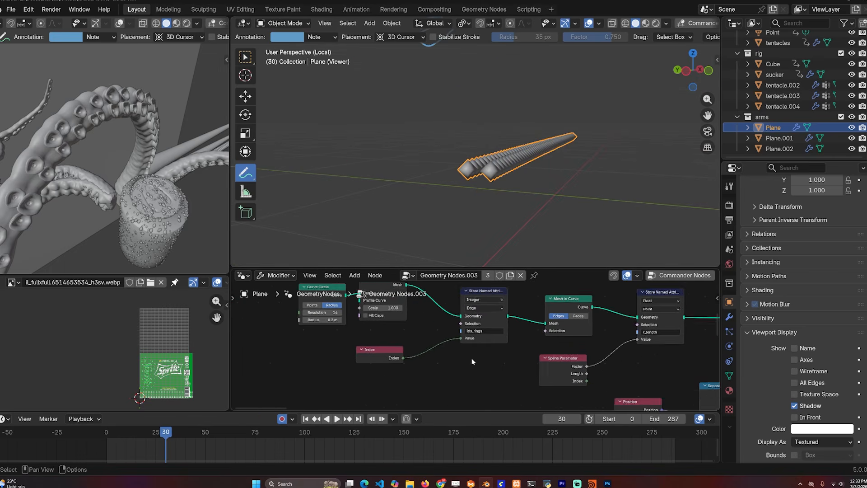
{"action": "middle_click_drag", "start_coordinate": [387, 356], "coordinate": [391, 377]}
{"action": "left_click", "coordinate": [482, 339], "text": "ctrl+shift"}
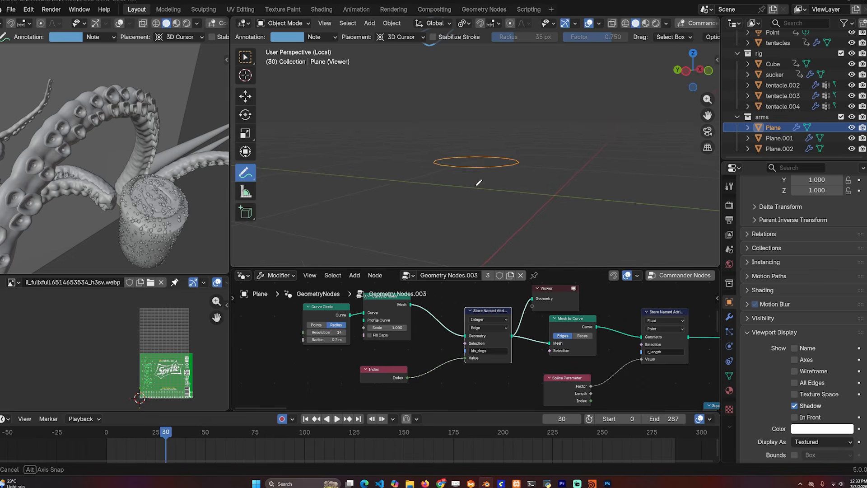
{"action": "middle_click_drag", "start_coordinate": [450, 183], "coordinate": [456, 358]}
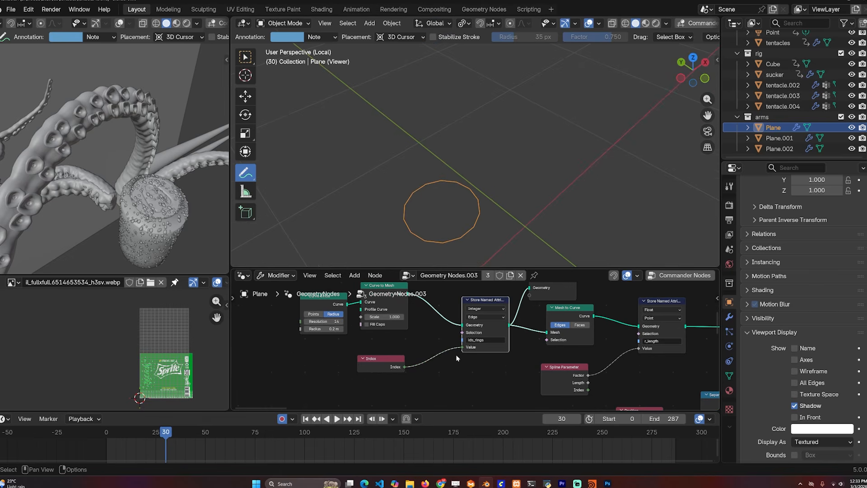
Step: Preview the Index node on the profile ring and display its attribute values as text in the viewport
{"action": "left_click", "coordinate": [400, 366], "text": "ctrl+shift"}
{"action": "key", "text": "q"}
{"action": "left_click", "coordinate": [519, 164]}
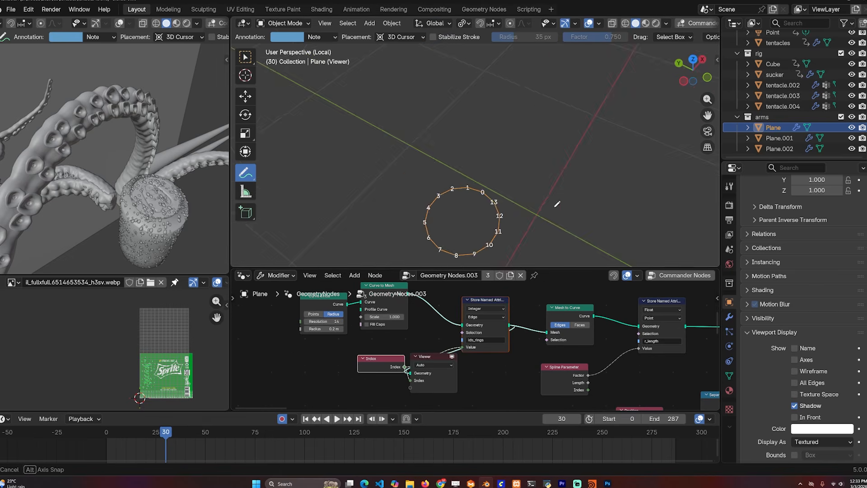
Step: Annotate the profile ring with a curved arrow that follows the index numbering around it from point 0
{"action": "middle_click_drag", "start_coordinate": [557, 204], "coordinate": [513, 172]}
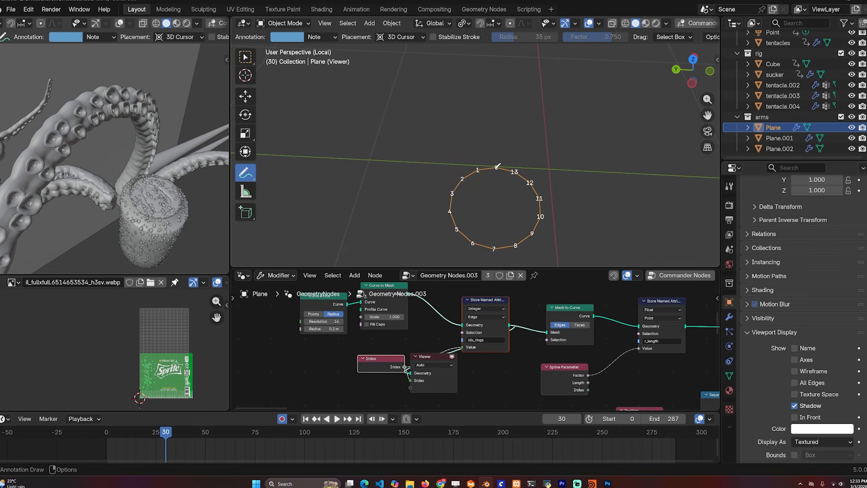
{"action": "mouse_move", "coordinate": [497, 166]}
{"action": "left_mouse_down"}
{"action": "mouse_move", "coordinate": [537, 223]}
{"action": "mouse_move", "coordinate": [548, 216]}
{"action": "left_mouse_up"}
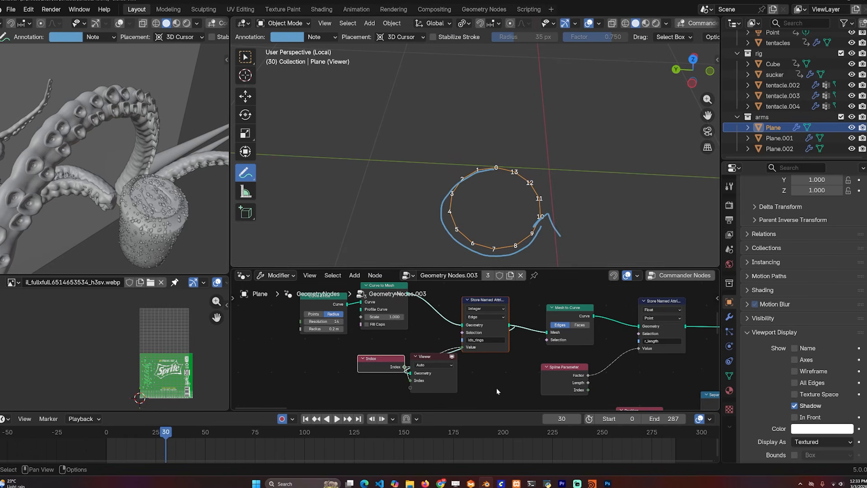
Step: Preview the Set Position node of the profile branch and examine the reshaped ring
{"action": "scroll", "coordinate": [561, 362], "scroll_direction": "down", "scroll_amount": 2}
{"action": "middle_click_drag", "start_coordinate": [568, 356], "coordinate": [430, 354]}
{"action": "middle_click_drag", "start_coordinate": [626, 327], "coordinate": [443, 330]}
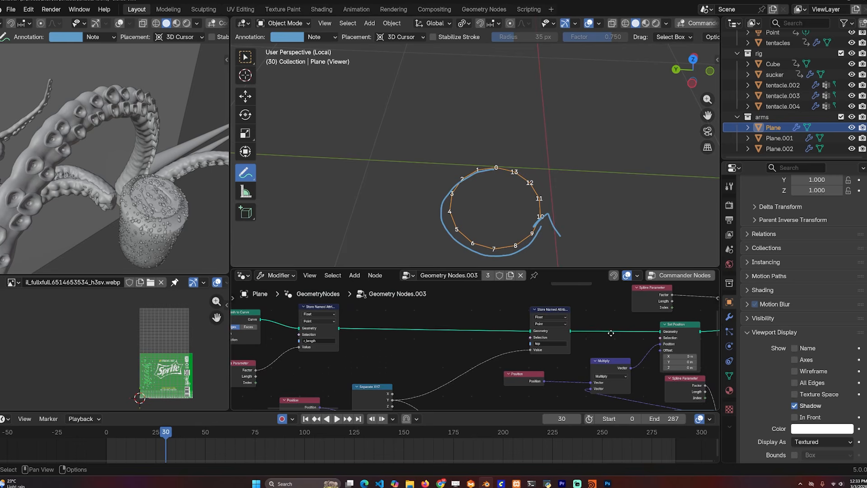
{"action": "middle_click_drag", "start_coordinate": [611, 333], "coordinate": [525, 322]}
{"action": "left_click", "coordinate": [594, 326], "text": "ctrl+shift"}
{"action": "middle_click_drag", "start_coordinate": [512, 198], "coordinate": [555, 179], "text": "shift"}
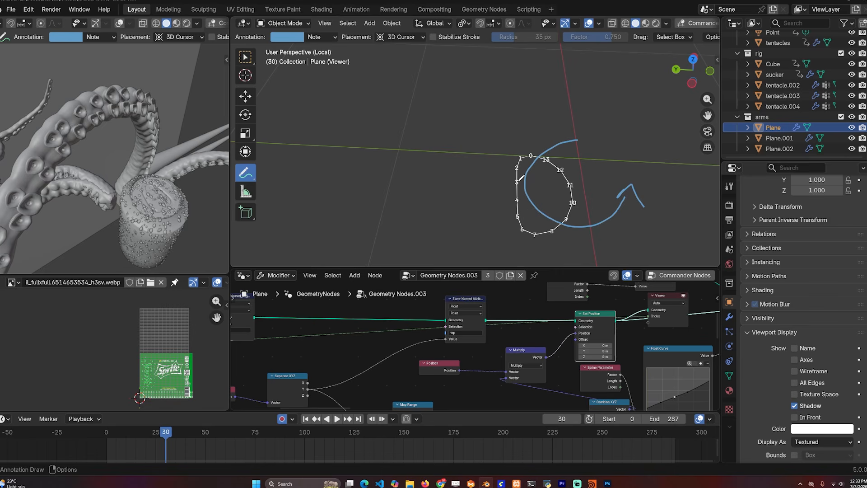
Step: Trace the node chain from the profile circle through Curve to Mesh to the Capture Attribute and Mesh to Points nodes
{"action": "scroll", "coordinate": [595, 383], "scroll_direction": "down", "scroll_amount": 5}
{"action": "middle_click_drag", "start_coordinate": [672, 364], "coordinate": [579, 346]}
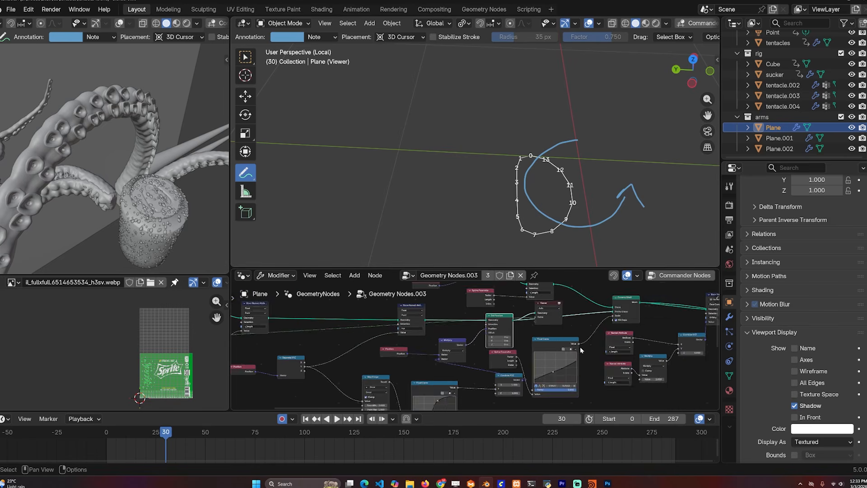
{"action": "middle_click_drag", "start_coordinate": [334, 360], "coordinate": [578, 354]}
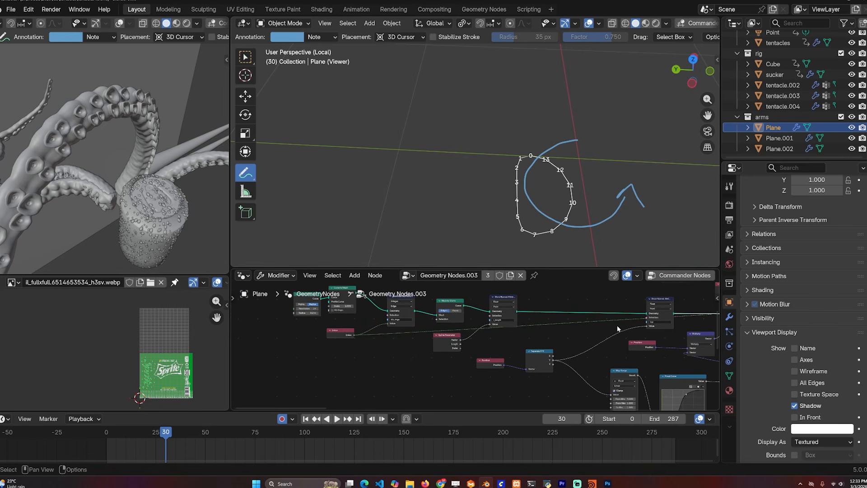
{"action": "middle_click_drag", "start_coordinate": [407, 323], "coordinate": [456, 360]}
{"action": "scroll", "coordinate": [456, 360], "scroll_direction": "up", "scroll_amount": 3}
{"action": "middle_click_drag", "start_coordinate": [632, 357], "coordinate": [444, 359]}
{"action": "scroll", "coordinate": [451, 358], "scroll_direction": "down", "scroll_amount": 3}
{"action": "middle_click_drag", "start_coordinate": [673, 359], "coordinate": [420, 352]}
{"action": "middle_click_drag", "start_coordinate": [621, 359], "coordinate": [494, 359]}
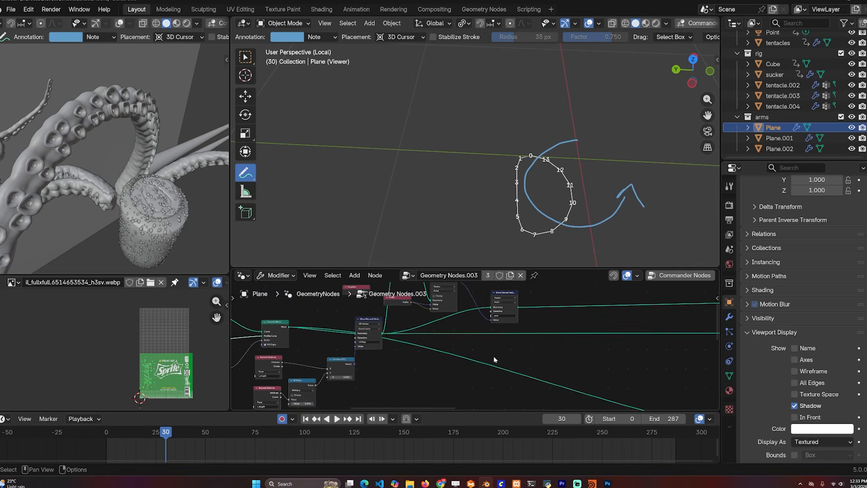
{"action": "middle_click_drag", "start_coordinate": [654, 379], "coordinate": [524, 370]}
{"action": "middle_click_drag", "start_coordinate": [597, 384], "coordinate": [500, 356]}
{"action": "middle_click_drag", "start_coordinate": [637, 390], "coordinate": [597, 344]}
{"action": "scroll", "coordinate": [597, 344], "scroll_direction": "up", "scroll_amount": 2}
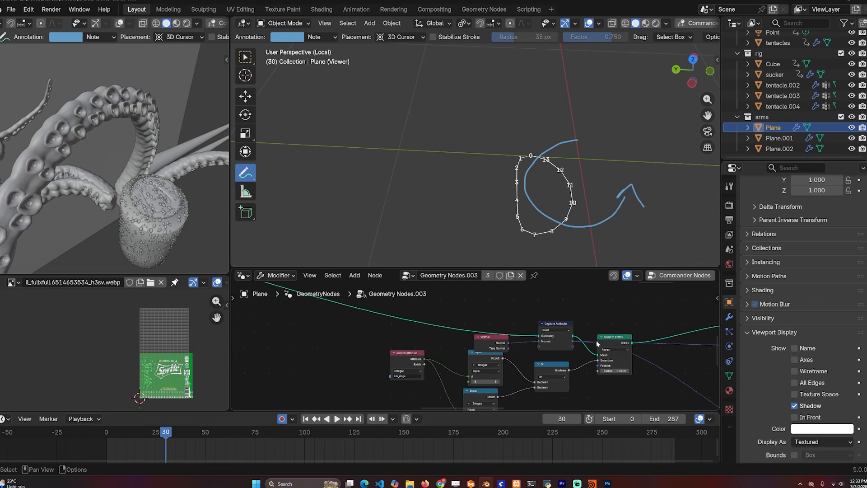
Step: Preview the Capture Attribute node and examine the numbered cone mesh
{"action": "left_click_drag", "start_coordinate": [562, 326], "coordinate": [561, 322]}
{"action": "left_click", "coordinate": [560, 321], "text": "ctrl+shift"}
{"action": "middle_click_drag", "start_coordinate": [663, 209], "coordinate": [624, 169]}
{"action": "scroll", "coordinate": [611, 175], "scroll_direction": "up", "scroll_amount": 2}
{"action": "scroll", "coordinate": [560, 352], "scroll_direction": "down", "scroll_amount": 1}
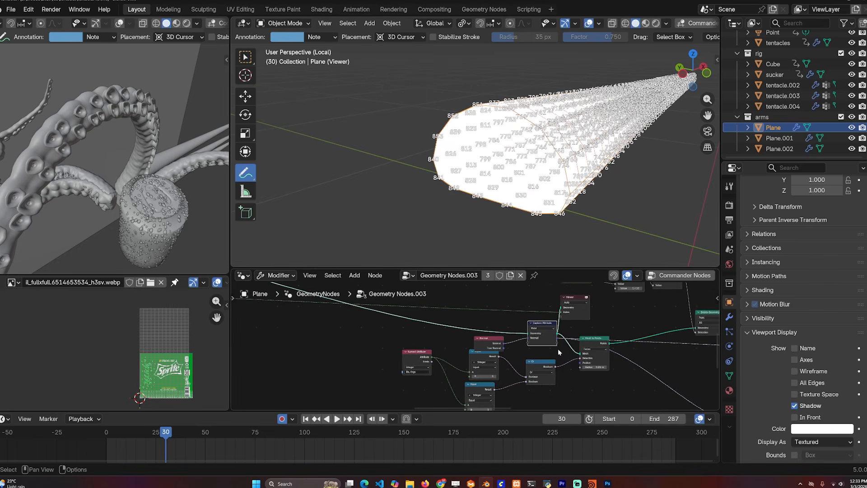
Step: Preview the Named Attribute node reading ids_rings and examine its values along the cone from the end and the side
{"action": "middle_click_drag", "start_coordinate": [559, 352], "coordinate": [597, 354]}
{"action": "middle_click_drag", "start_coordinate": [582, 385], "coordinate": [477, 343]}
{"action": "left_click", "coordinate": [436, 327], "text": "ctrl+shift"}
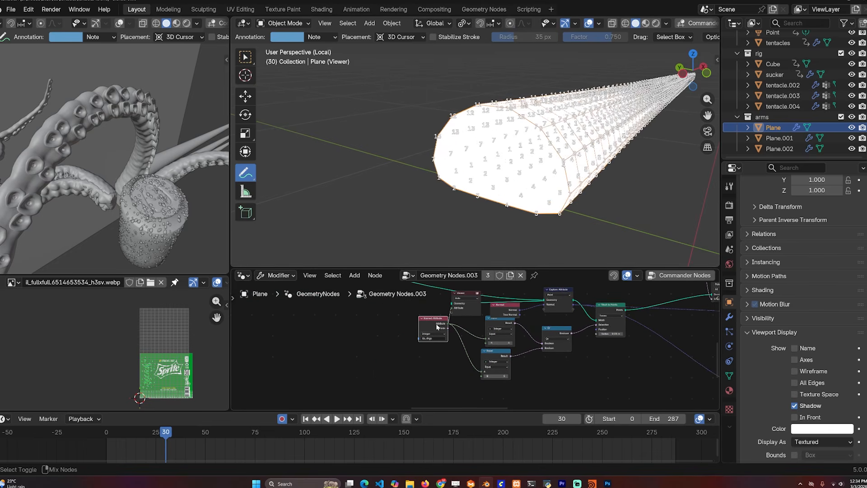
{"action": "middle_click_drag", "start_coordinate": [506, 180], "coordinate": [479, 174]}
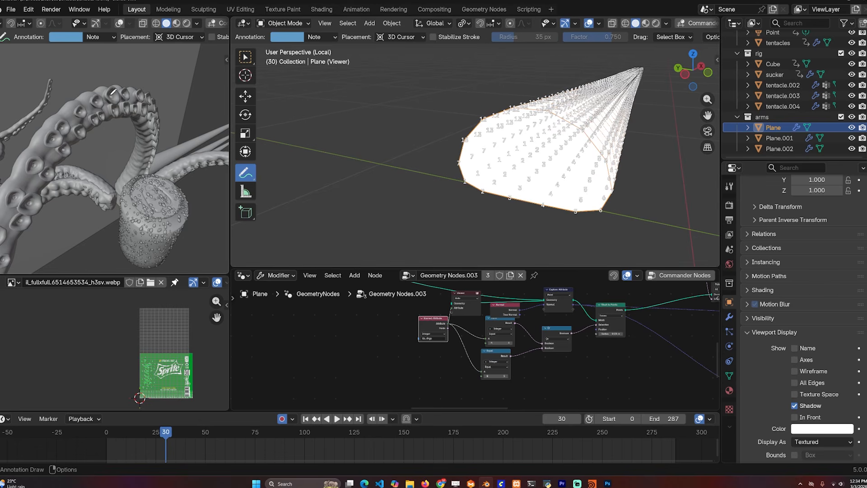
{"action": "middle_click_drag", "start_coordinate": [465, 332], "coordinate": [424, 345]}
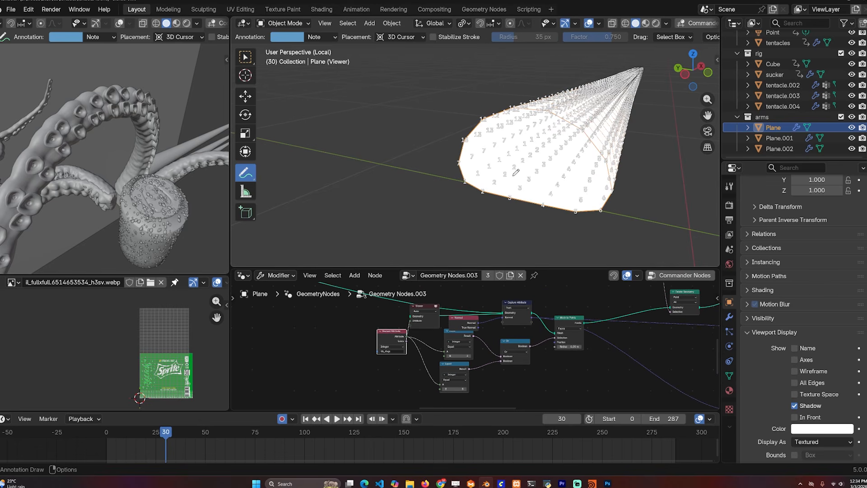
{"action": "middle_click_drag", "start_coordinate": [516, 172], "coordinate": [470, 120]}
{"action": "scroll", "coordinate": [491, 334], "scroll_direction": "up", "scroll_amount": 2}
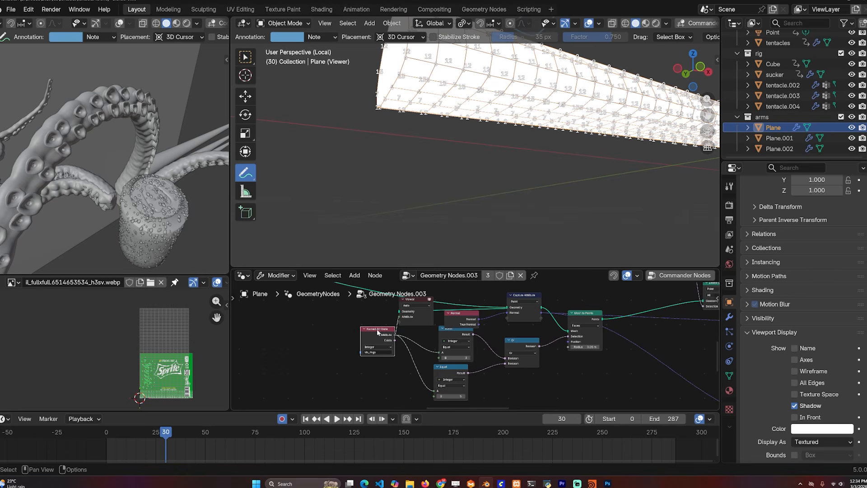
Step: Spread out the ids_rings Named Attribute node and the two Equal nodes for a clearer layout
{"action": "left_click_drag", "start_coordinate": [377, 332], "coordinate": [344, 353]}
{"action": "left_click_drag", "start_coordinate": [445, 370], "coordinate": [446, 379]}
{"action": "left_click_drag", "start_coordinate": [453, 333], "coordinate": [442, 339]}
{"action": "scroll", "coordinate": [478, 343], "scroll_direction": "down", "scroll_amount": 1}
{"action": "middle_click_drag", "start_coordinate": [522, 345], "coordinate": [489, 344]}
{"action": "scroll", "coordinate": [489, 344], "scroll_direction": "up", "scroll_amount": 1}
Step: Preview the first Equal node and inspect its link from the ids_rings Named Attribute node
{"action": "left_click", "coordinate": [412, 345], "text": "ctrl+shift"}
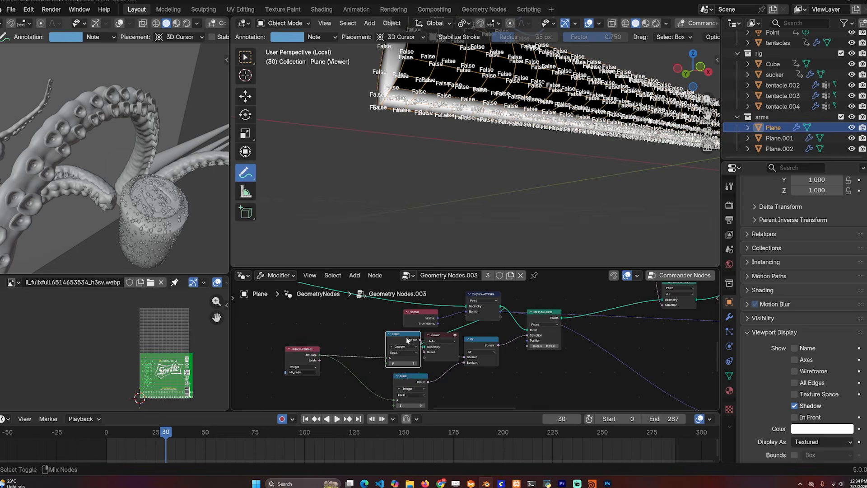
{"action": "scroll", "coordinate": [352, 359], "scroll_direction": "up", "scroll_amount": 4}
{"action": "middle_click_drag", "start_coordinate": [353, 359], "coordinate": [460, 363]}
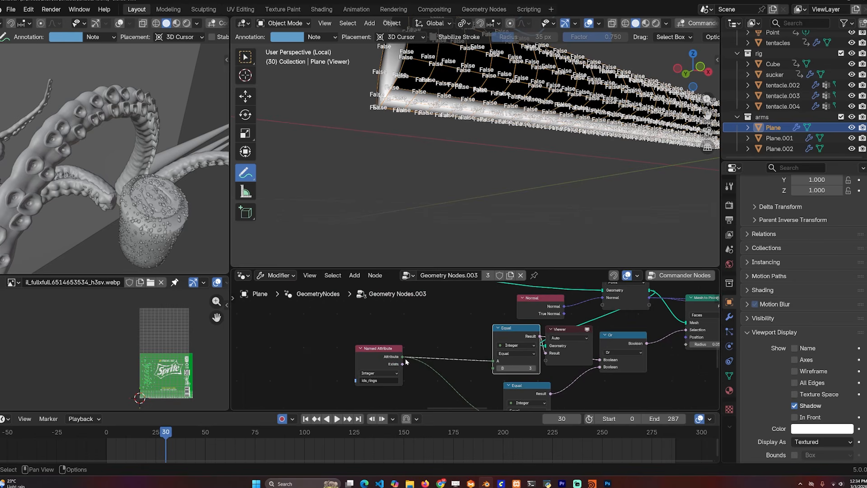
Step: Preview the ids_rings Named Attribute node again and annotate the selected rows along the cone's lower base edge
{"action": "mouse_move", "coordinate": [485, 137]}
{"action": "middle_mouse_down"}
{"action": "mouse_move", "coordinate": [541, 149]}
{"action": "mouse_move", "coordinate": [529, 131]}
{"action": "mouse_move", "coordinate": [534, 156]}
{"action": "middle_mouse_up"}
{"action": "left_click", "coordinate": [389, 363], "text": "ctrl+shift"}
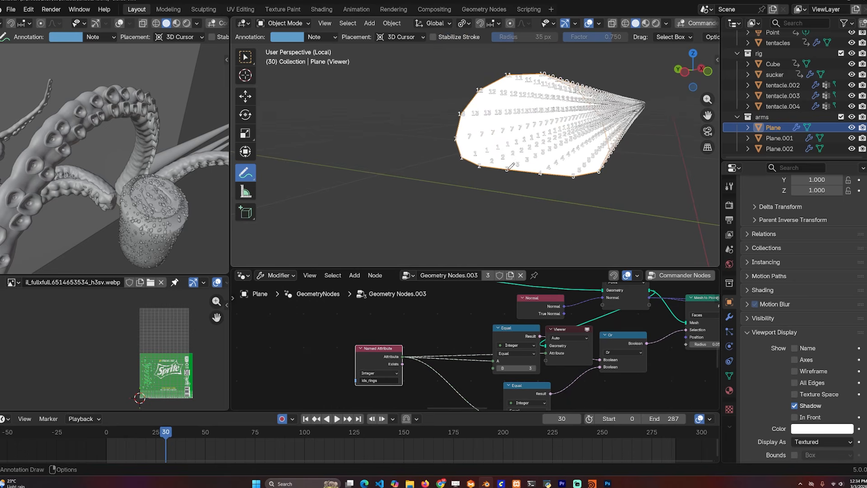
{"action": "left_click_drag", "start_coordinate": [504, 167], "coordinate": [508, 174]}
{"action": "middle_click_drag", "start_coordinate": [563, 355], "coordinate": [567, 306]}
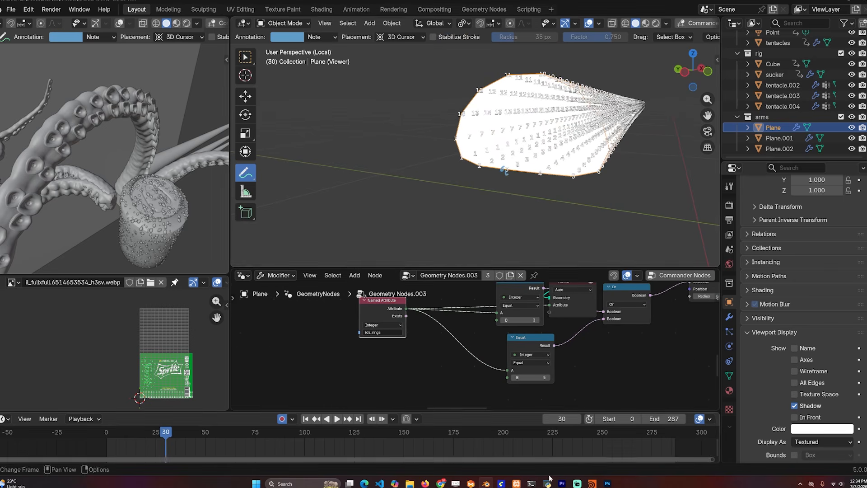
{"action": "middle_click_drag", "start_coordinate": [557, 337], "coordinate": [556, 357]}
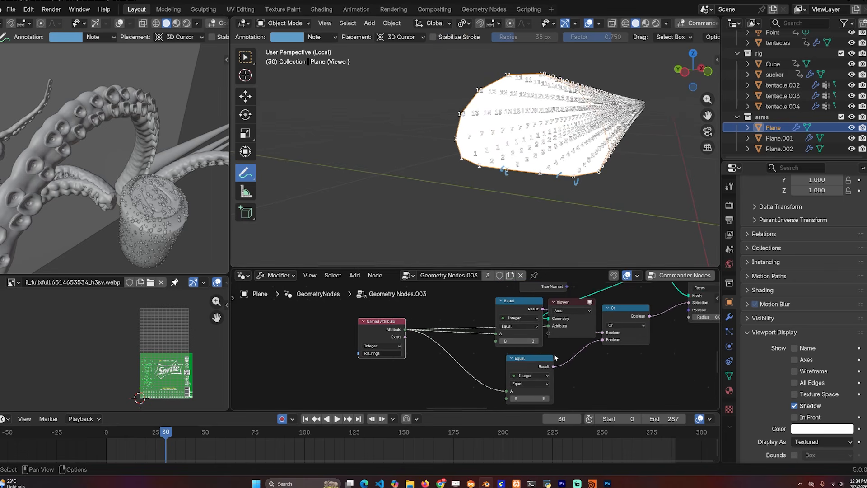
Step: Preview the first Equal node's result and examine the row it selects on the cone's underside
{"action": "left_click", "coordinate": [533, 309], "text": "ctrl+shift"}
{"action": "mouse_move", "coordinate": [511, 137]}
{"action": "middle_mouse_down"}
{"action": "mouse_move", "coordinate": [500, 95]}
{"action": "mouse_move", "coordinate": [523, 173]}
{"action": "middle_mouse_up"}
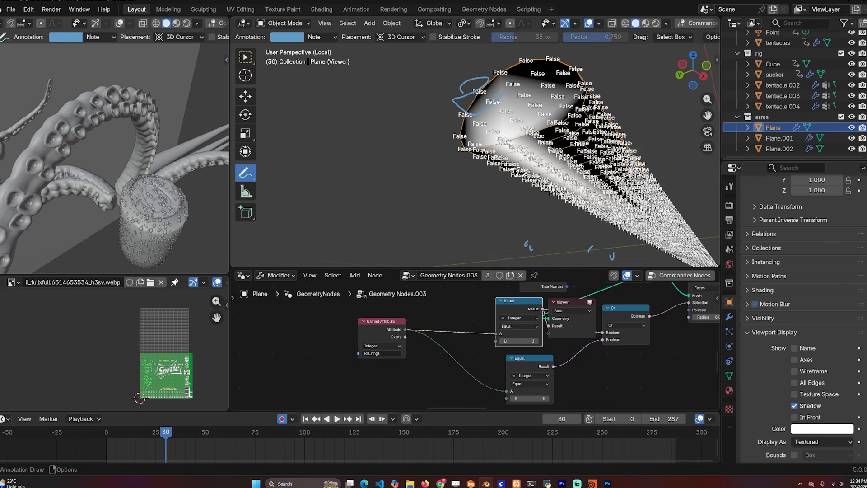
{"action": "middle_click_drag", "start_coordinate": [516, 140], "coordinate": [534, 141]}
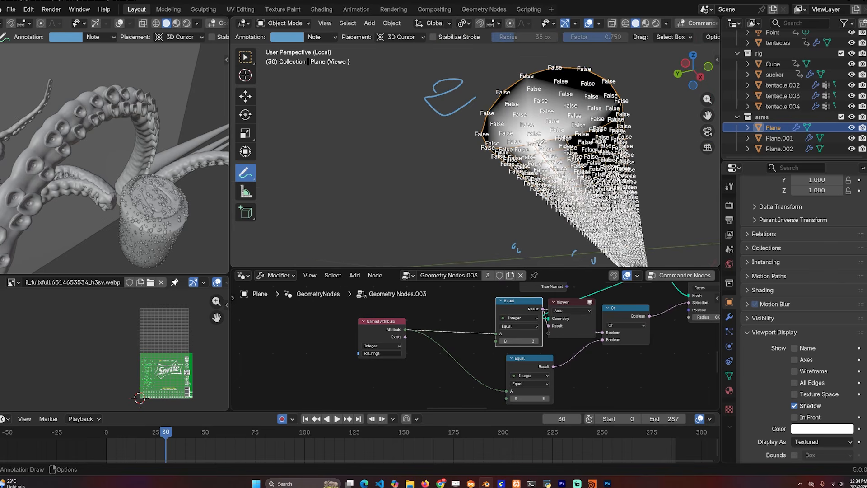
Step: Preview the second Equal node's result and examine the row it selects on the cone
{"action": "middle_click_drag", "start_coordinate": [581, 373], "coordinate": [576, 365]}
{"action": "left_click", "coordinate": [538, 357], "text": "ctrl+shift"}
{"action": "mouse_move", "coordinate": [580, 157]}
{"action": "middle_mouse_down"}
{"action": "mouse_move", "coordinate": [588, 154]}
{"action": "mouse_move", "coordinate": [583, 181]}
{"action": "middle_mouse_up"}
{"action": "middle_click_drag", "start_coordinate": [629, 326], "coordinate": [583, 332]}
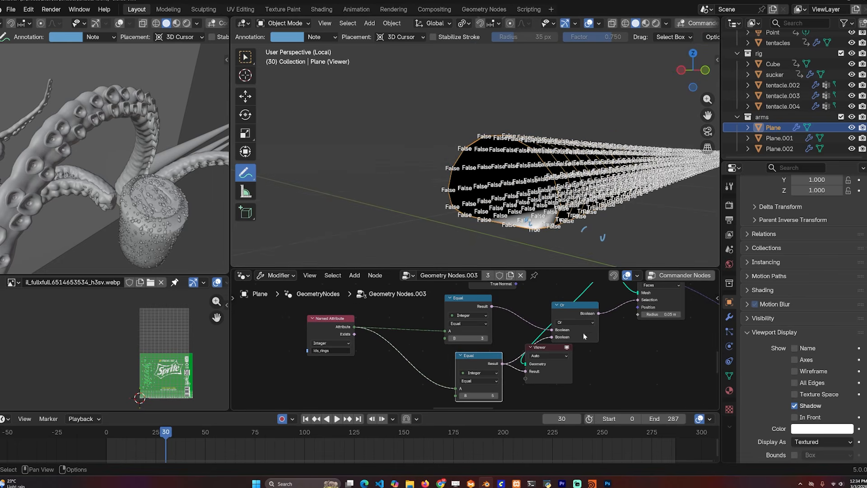
Step: Preview the Or node that combines both Equal results and examine the selected rows on the cone's underside
{"action": "left_click", "coordinate": [590, 316], "text": "ctrl+shift"}
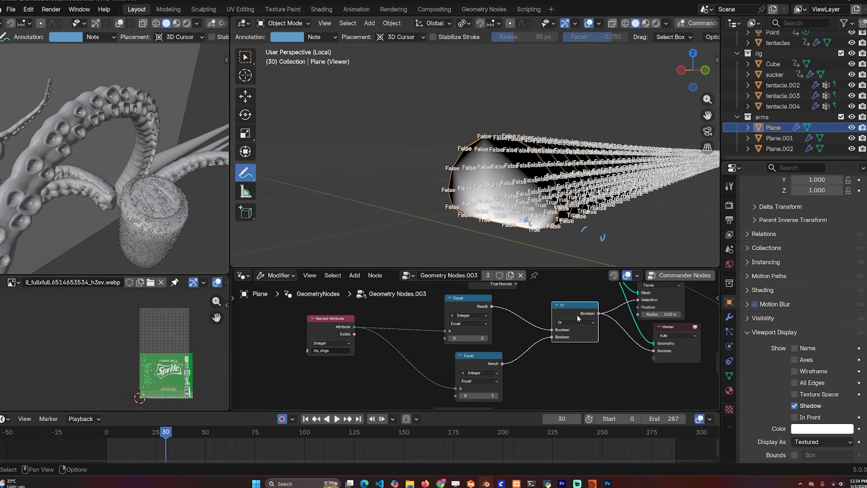
{"action": "middle_click_drag", "start_coordinate": [574, 208], "coordinate": [542, 186]}
{"action": "middle_click_drag", "start_coordinate": [542, 185], "coordinate": [519, 140]}
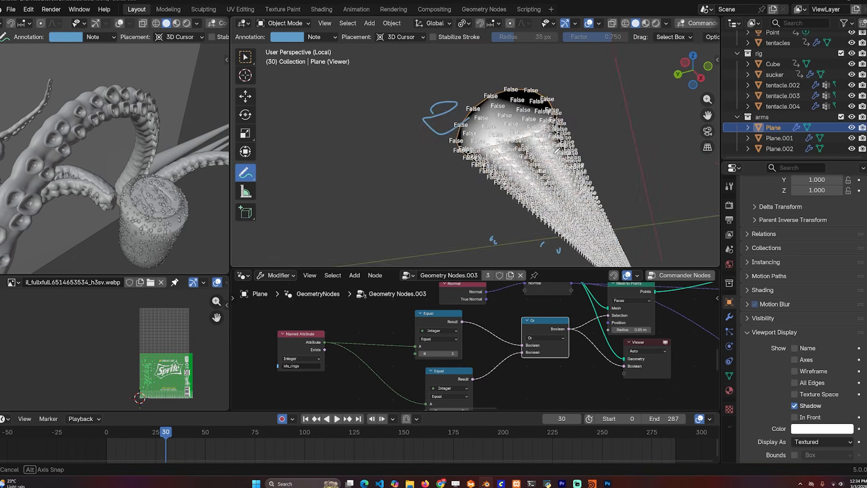
{"action": "scroll", "coordinate": [519, 140], "scroll_direction": "up", "scroll_amount": 3}
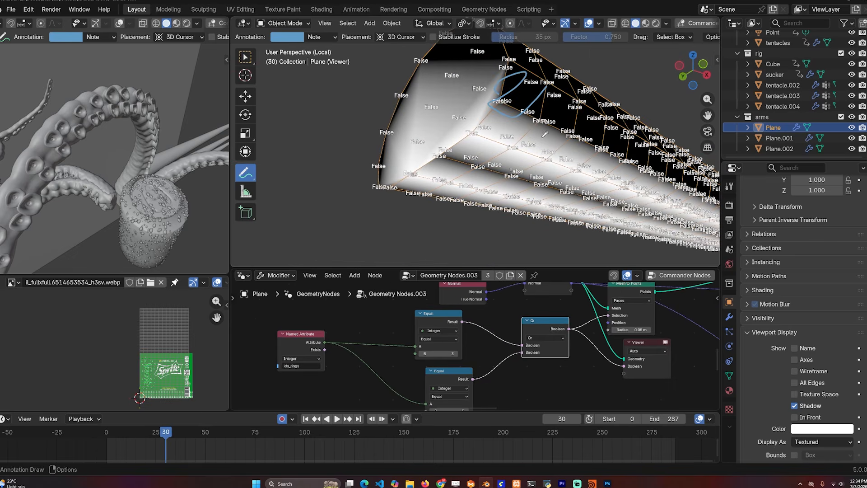
Step: Preview the Mesh to Points node and examine the two rows of points from several angles
{"action": "scroll", "coordinate": [619, 391], "scroll_direction": "down", "scroll_amount": 2}
{"action": "middle_click_drag", "start_coordinate": [614, 317], "coordinate": [528, 349]}
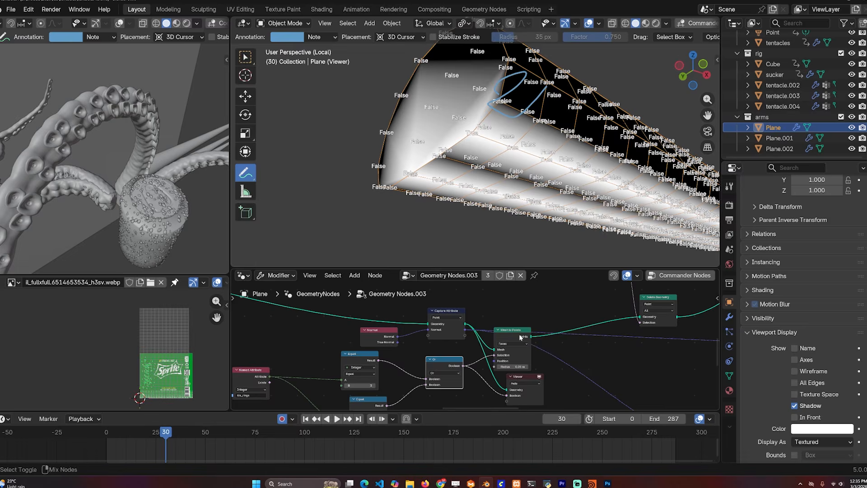
{"action": "left_click", "coordinate": [520, 338], "text": "ctrl+shift"}
{"action": "middle_click_drag", "start_coordinate": [546, 151], "coordinate": [581, 144]}
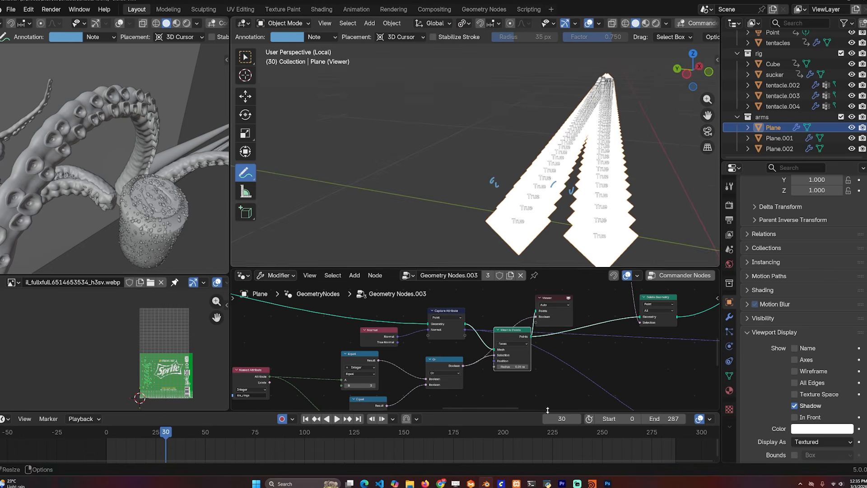
{"action": "mouse_move", "coordinate": [567, 135]}
{"action": "middle_mouse_down"}
{"action": "mouse_move", "coordinate": [583, 145]}
{"action": "mouse_move", "coordinate": [590, 176]}
{"action": "mouse_move", "coordinate": [564, 175]}
{"action": "middle_mouse_up"}
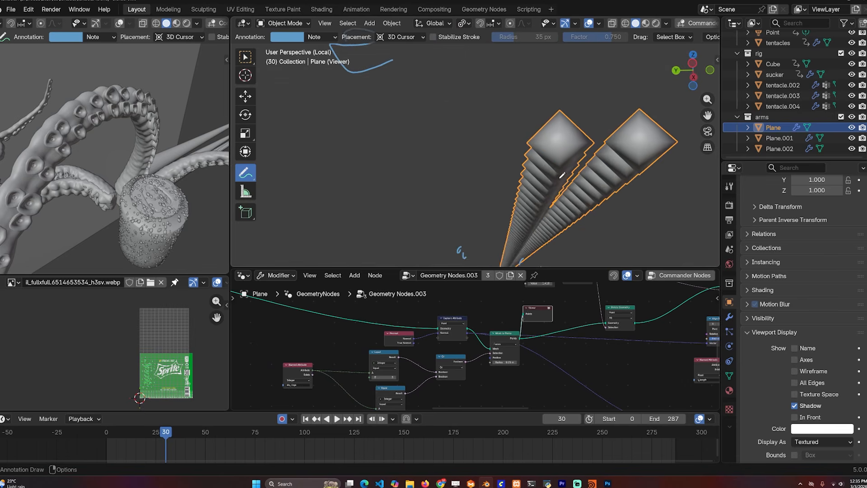
{"action": "scroll", "coordinate": [595, 198], "scroll_direction": "down", "scroll_amount": 3}
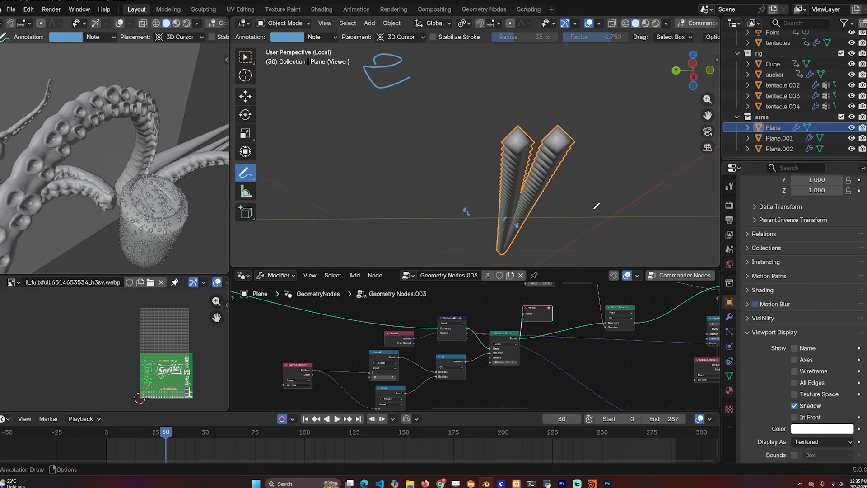
{"action": "middle_click_drag", "start_coordinate": [596, 206], "coordinate": [535, 229]}
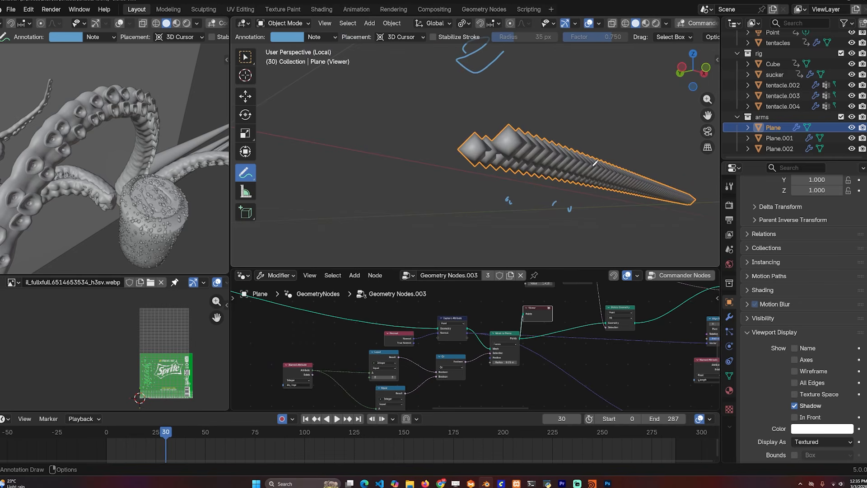
Step: Move on to the Delete Geometry nodes and compare the point rows with the sucker spacing on the finished tentacles
{"action": "scroll", "coordinate": [478, 362], "scroll_direction": "down", "scroll_amount": 1}
{"action": "middle_click_drag", "start_coordinate": [576, 315], "coordinate": [403, 353]}
{"action": "scroll", "coordinate": [459, 346], "scroll_direction": "up", "scroll_amount": 3}
{"action": "middle_click_drag", "start_coordinate": [458, 347], "coordinate": [491, 347]}
{"action": "mouse_move", "coordinate": [504, 124]}
{"action": "middle_mouse_down"}
{"action": "mouse_move", "coordinate": [530, 136]}
{"action": "mouse_move", "coordinate": [497, 143]}
{"action": "mouse_move", "coordinate": [519, 138]}
{"action": "mouse_move", "coordinate": [511, 139]}
{"action": "middle_mouse_up"}
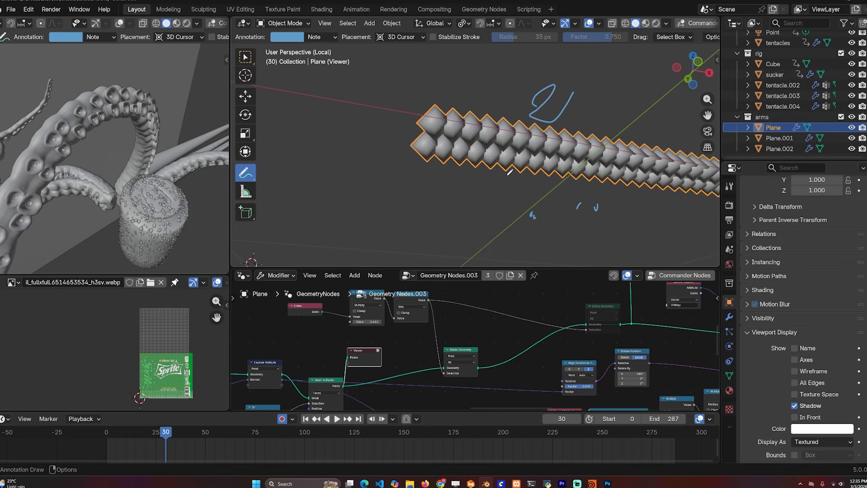
{"action": "middle_click_drag", "start_coordinate": [159, 107], "coordinate": [115, 117]}
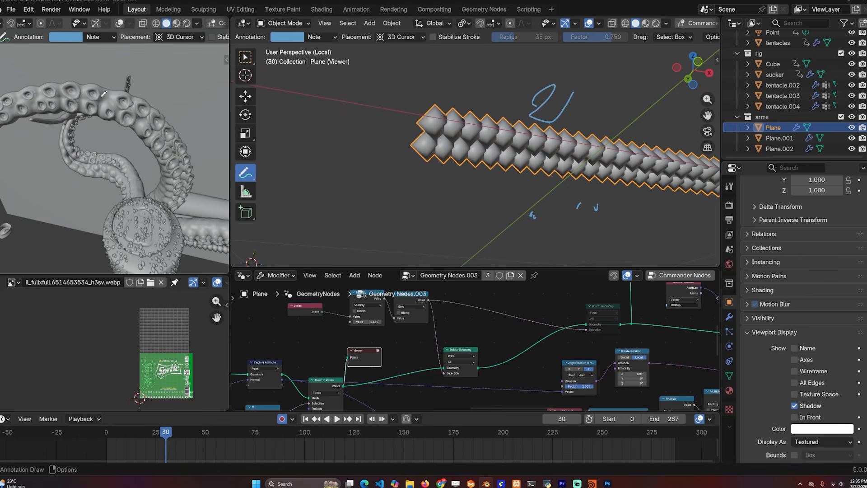
{"action": "middle_click_drag", "start_coordinate": [105, 93], "coordinate": [128, 121]}
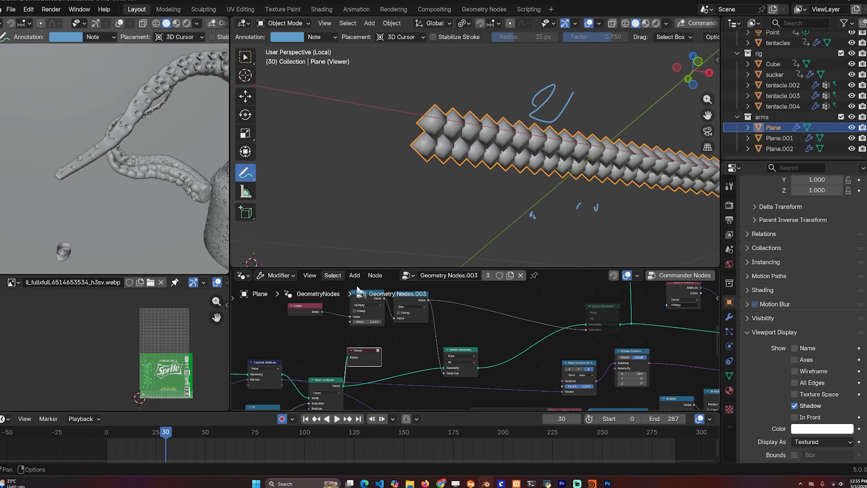
Step: Preview the Delete Geometry node that thins out the points using the Sine result
{"action": "scroll", "coordinate": [538, 326], "scroll_direction": "up", "scroll_amount": 1}
{"action": "mouse_move", "coordinate": [518, 345]}
{"action": "middle_mouse_down"}
{"action": "mouse_move", "coordinate": [544, 322]}
{"action": "mouse_move", "coordinate": [533, 352]}
{"action": "middle_mouse_up"}
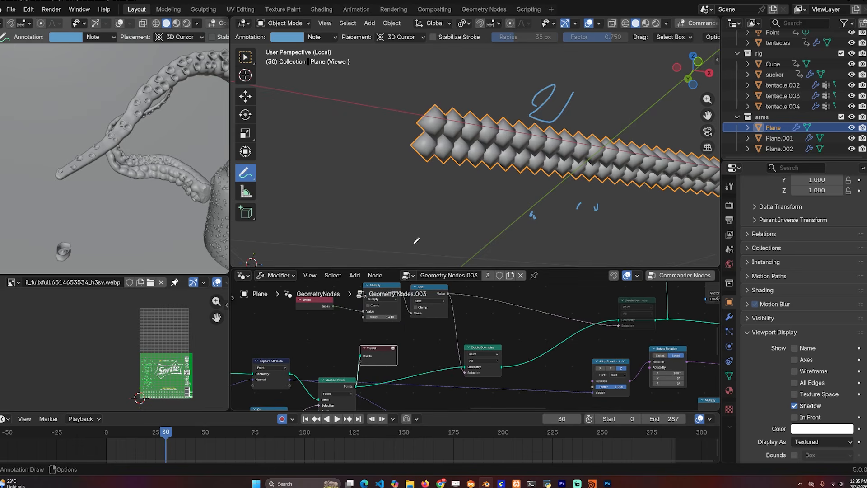
{"action": "left_click", "coordinate": [495, 350], "text": "ctrl+shift"}
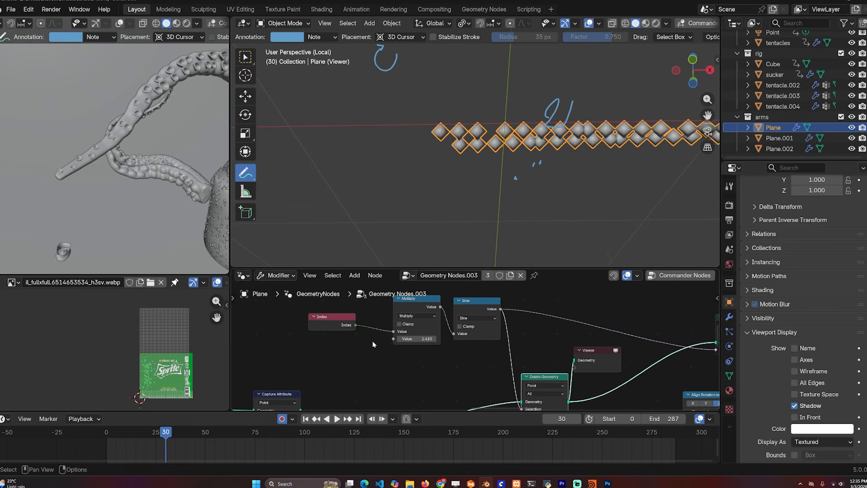
Step: Preview the Index node feeding Multiply and Sine to show the index values on the remaining points
{"action": "left_click", "coordinate": [334, 323], "text": "ctrl+shift"}
{"action": "scroll", "coordinate": [470, 358], "scroll_direction": "down", "scroll_amount": 3}
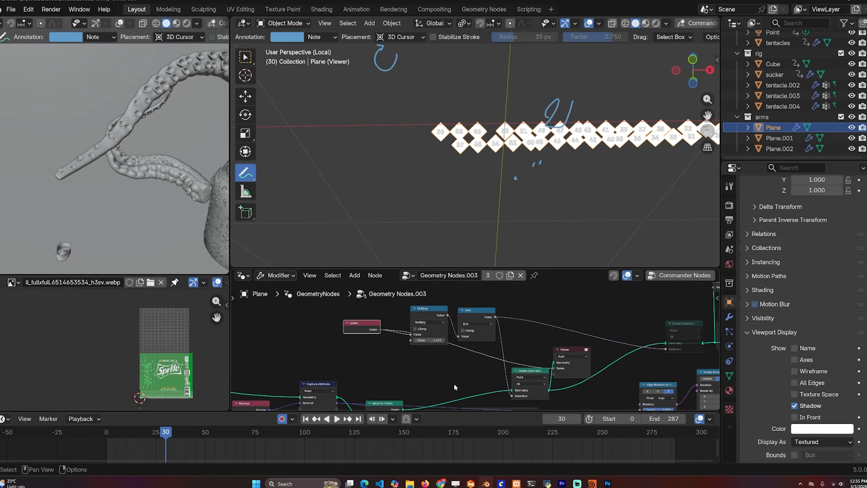
Step: Preview the Mesh to Points node with its index values and examine the full, unthinned rows of points
{"action": "middle_click_drag", "start_coordinate": [454, 385], "coordinate": [463, 346]}
{"action": "left_click", "coordinate": [400, 376], "text": "ctrl+shift"}
{"action": "middle_click_drag", "start_coordinate": [534, 120], "coordinate": [531, 180]}
{"action": "middle_click_drag", "start_coordinate": [533, 196], "coordinate": [488, 189]}
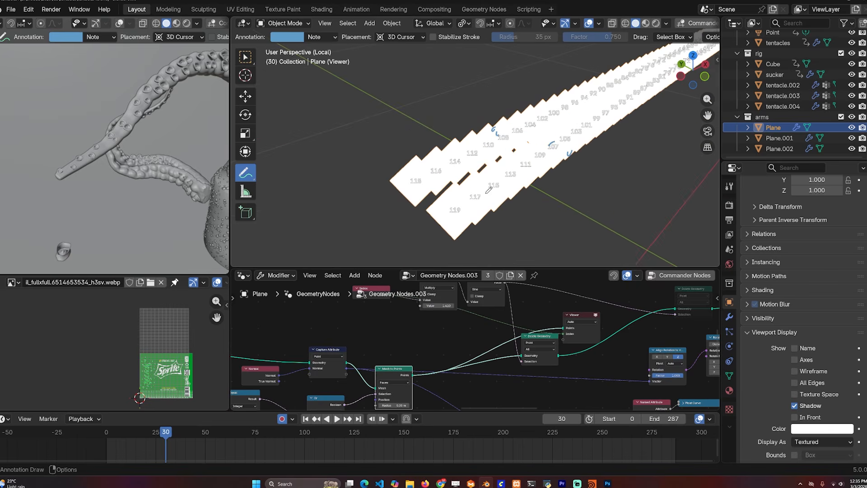
Step: Sketch a sine wave annotation beside the point rows to illustrate the Multiply and Sine nodes
{"action": "middle_click_drag", "start_coordinate": [463, 318], "coordinate": [434, 354]}
{"action": "scroll", "coordinate": [435, 351], "scroll_direction": "up", "scroll_amount": 3}
{"action": "left_click_drag", "start_coordinate": [404, 310], "coordinate": [402, 302]}
{"action": "middle_click_drag", "start_coordinate": [479, 217], "coordinate": [389, 187]}
{"action": "left_click_drag", "start_coordinate": [338, 193], "coordinate": [351, 107]}
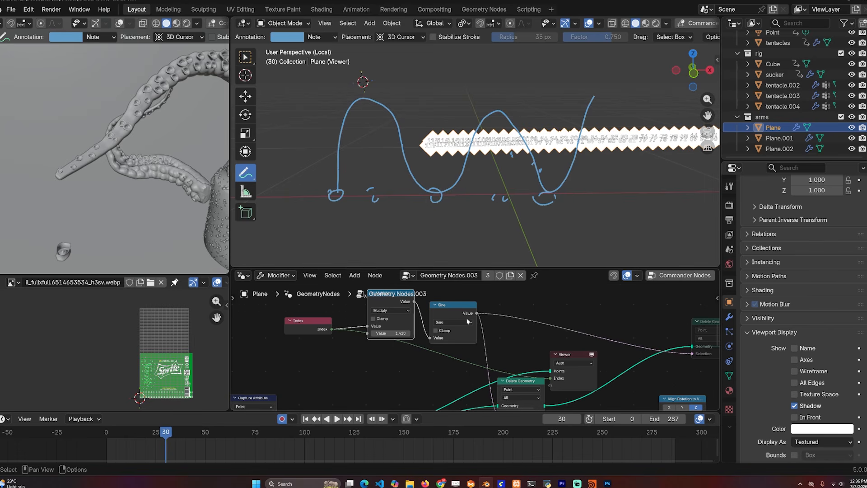
Step: Preview the Delete Geometry node and adjust the Multiply value feeding Sine to vary which points are removed
{"action": "middle_click_drag", "start_coordinate": [457, 343], "coordinate": [469, 346]}
{"action": "middle_click_drag", "start_coordinate": [532, 390], "coordinate": [516, 373]}
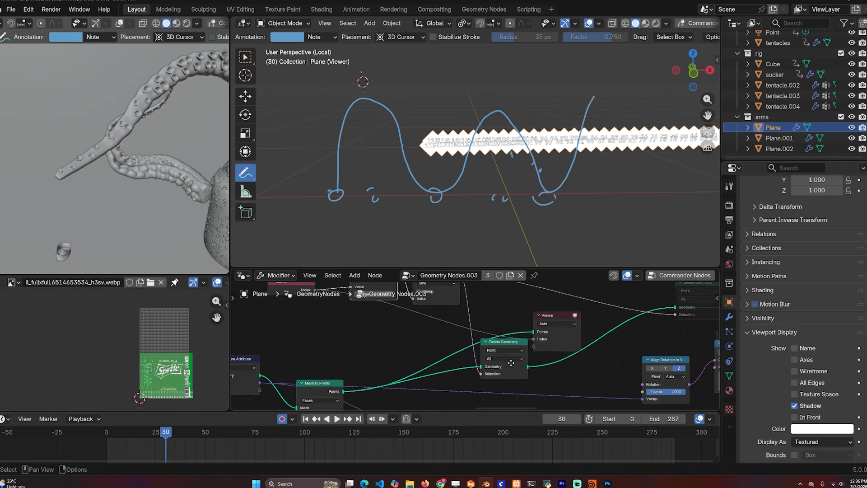
{"action": "left_click", "coordinate": [516, 364], "text": "ctrl+shift"}
{"action": "middle_click_drag", "start_coordinate": [531, 129], "coordinate": [550, 187]}
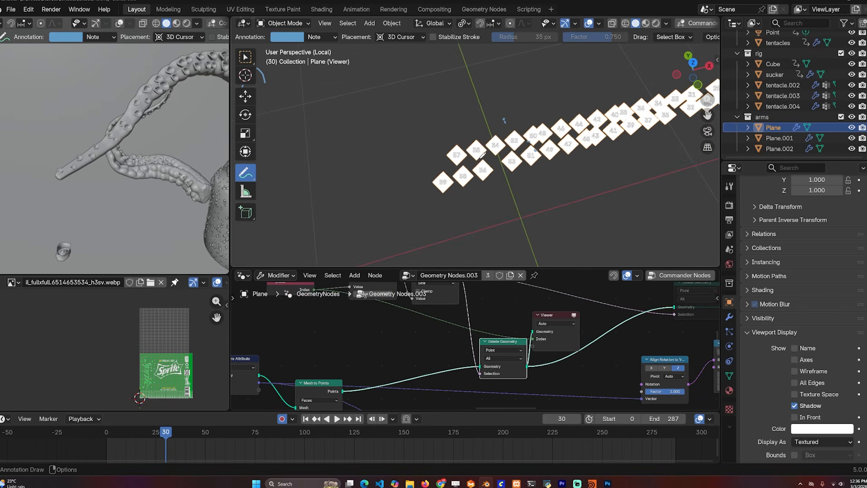
{"action": "middle_click_drag", "start_coordinate": [483, 154], "coordinate": [501, 178]}
{"action": "middle_click_drag", "start_coordinate": [381, 300], "coordinate": [415, 344]}
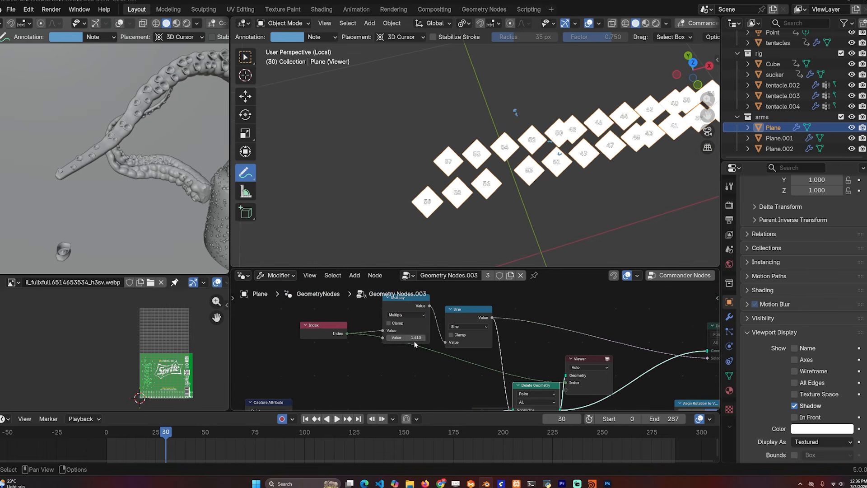
{"action": "left_click_drag", "start_coordinate": [411, 337], "coordinate": [475, 337]}
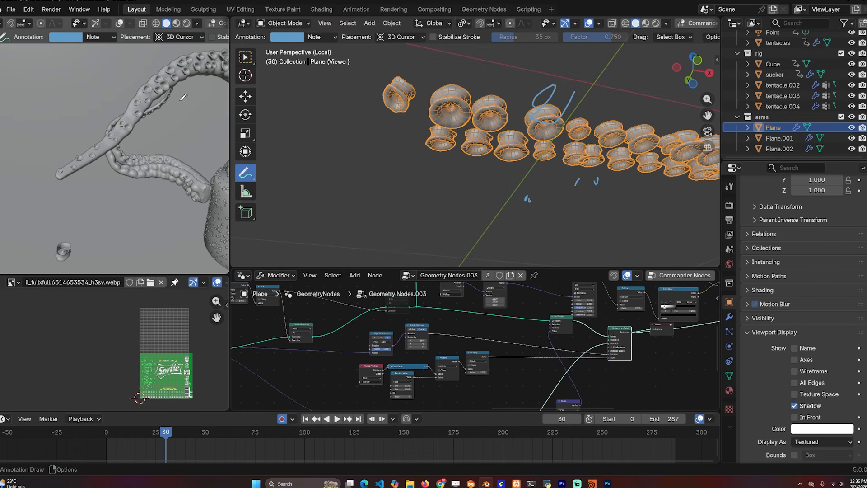
Step: Preview the Object Info node that supplies the sucker mesh and examine the single sucker
{"action": "scroll", "coordinate": [526, 183], "scroll_direction": "down", "scroll_amount": 3}
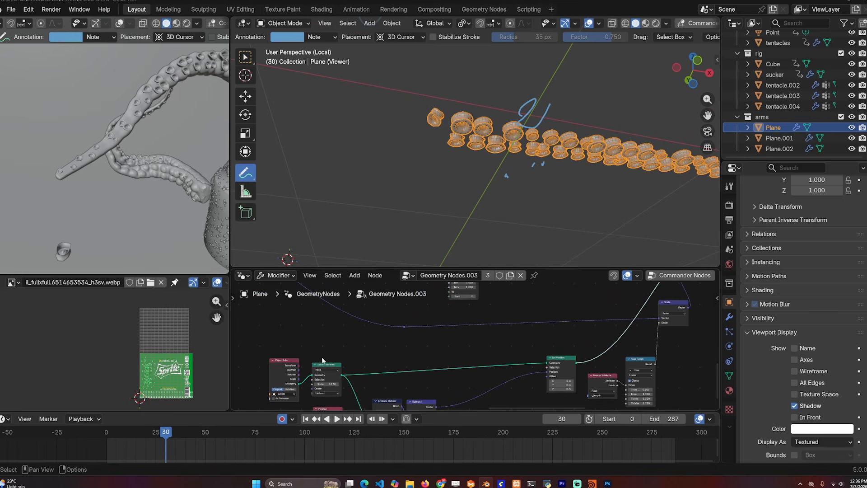
{"action": "left_click", "coordinate": [297, 383], "text": "ctrl+shift"}
{"action": "middle_click_drag", "start_coordinate": [521, 156], "coordinate": [451, 90]}
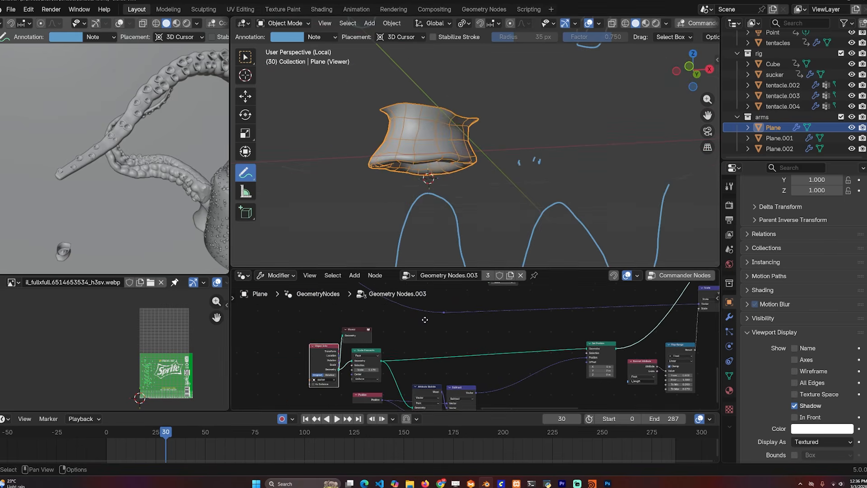
{"action": "mouse_move", "coordinate": [452, 82]}
{"action": "middle_mouse_down"}
{"action": "mouse_move", "coordinate": [437, 53]}
{"action": "mouse_move", "coordinate": [434, 117]}
{"action": "mouse_move", "coordinate": [420, 149]}
{"action": "middle_mouse_up"}
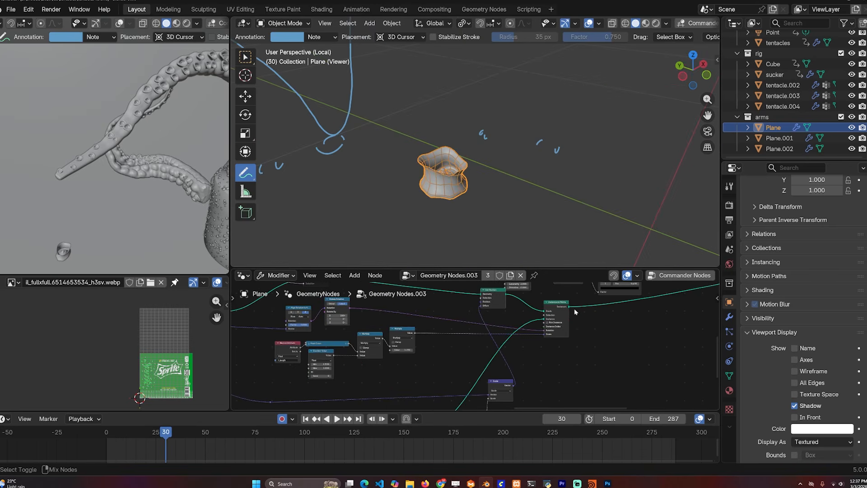
Step: Preview the Instance on Points node and compare the instanced suckers with those on the finished tentacles
{"action": "left_click", "coordinate": [568, 311], "text": "ctrl+shift"}
{"action": "middle_click_drag", "start_coordinate": [531, 147], "coordinate": [521, 88]}
{"action": "scroll", "coordinate": [564, 158], "scroll_direction": "down", "scroll_amount": 1}
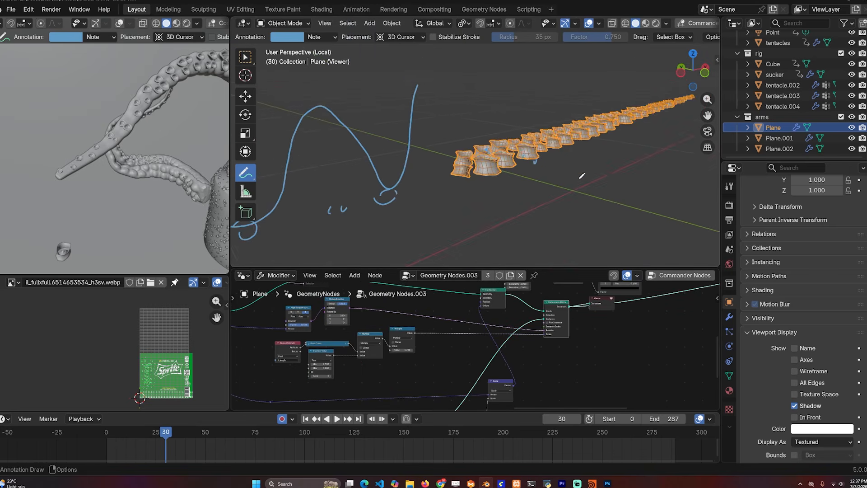
{"action": "mouse_move", "coordinate": [580, 178]}
{"action": "middle_mouse_down"}
{"action": "mouse_move", "coordinate": [553, 114]}
{"action": "mouse_move", "coordinate": [562, 92]}
{"action": "mouse_move", "coordinate": [527, 104]}
{"action": "mouse_move", "coordinate": [535, 121]}
{"action": "mouse_move", "coordinate": [568, 116]}
{"action": "mouse_move", "coordinate": [556, 126]}
{"action": "middle_mouse_up"}
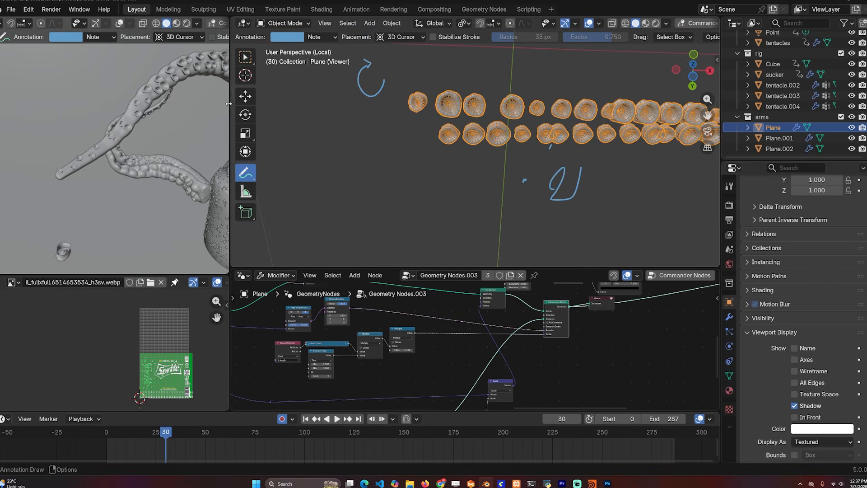
{"action": "middle_click_drag", "start_coordinate": [106, 144], "coordinate": [27, 171]}
{"action": "scroll", "coordinate": [551, 378], "scroll_direction": "down", "scroll_amount": 5}
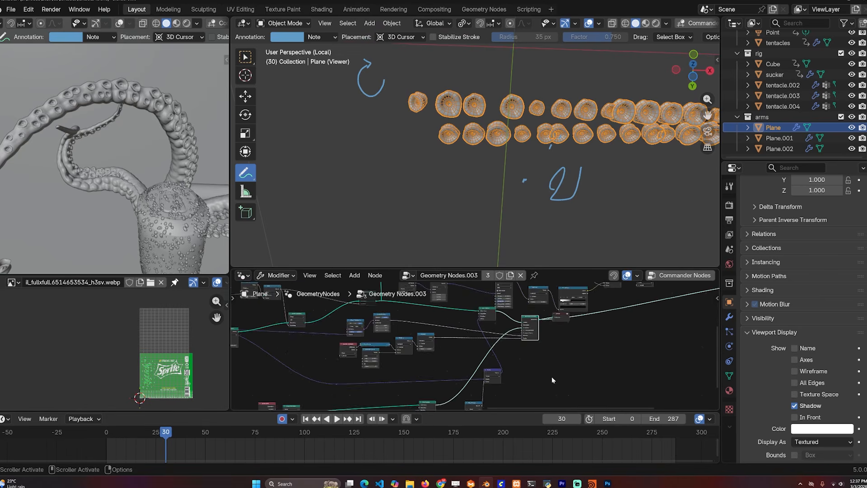
Step: Trace the length attribute from the Map Range node back to the Spline Parameter and Store Named Attribute nodes
{"action": "scroll", "coordinate": [552, 380], "scroll_direction": "up", "scroll_amount": 5}
{"action": "scroll", "coordinate": [577, 324], "scroll_direction": "up", "scroll_amount": 3}
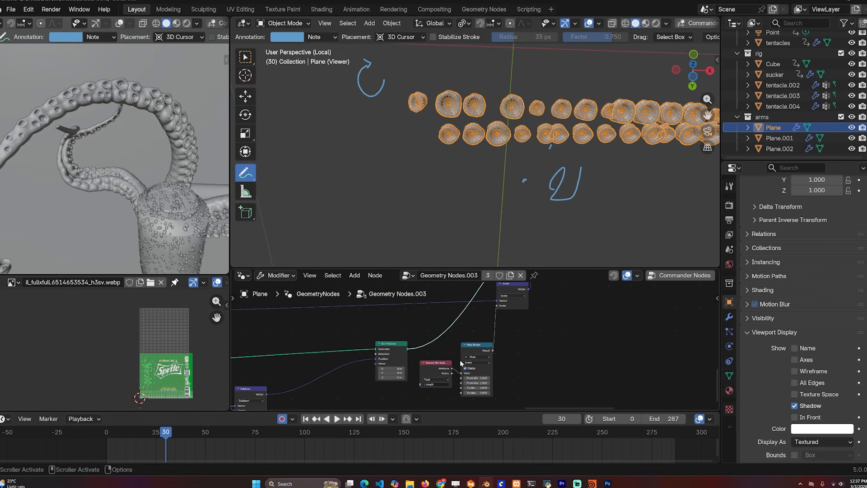
{"action": "scroll", "coordinate": [462, 375], "scroll_direction": "down", "scroll_amount": 5}
{"action": "middle_click_drag", "start_coordinate": [371, 356], "coordinate": [582, 359]}
{"action": "scroll", "coordinate": [366, 331], "scroll_direction": "down", "scroll_amount": 3}
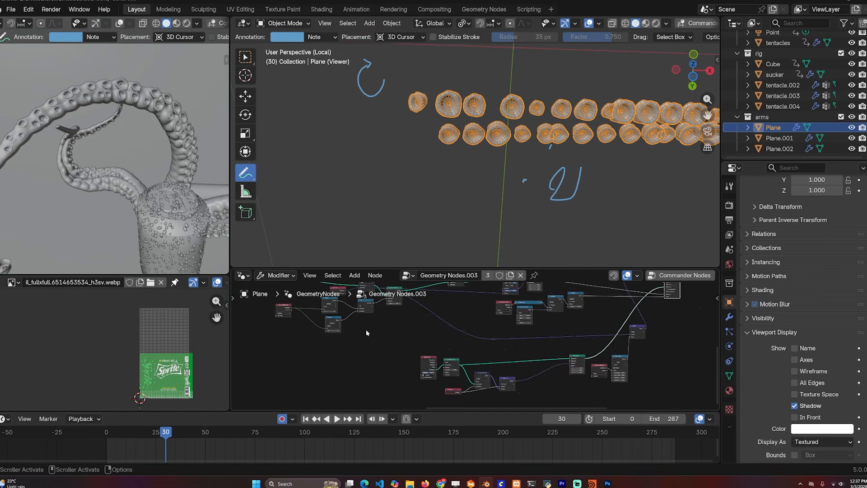
{"action": "middle_click_drag", "start_coordinate": [365, 332], "coordinate": [716, 402]}
{"action": "middle_click_drag", "start_coordinate": [418, 306], "coordinate": [421, 309]}
{"action": "scroll", "coordinate": [491, 347], "scroll_direction": "up", "scroll_amount": 5}
{"action": "middle_click_drag", "start_coordinate": [575, 347], "coordinate": [377, 330]}
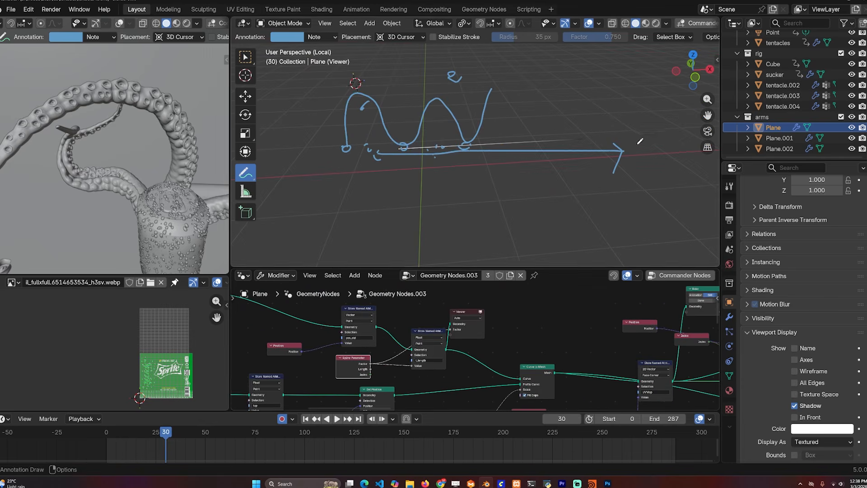
Step: Preview the Instance on Points node again and toggle the wireframe overlay to examine the tapering row of suckers
{"action": "middle_click_drag", "start_coordinate": [579, 382], "coordinate": [382, 300]}
{"action": "middle_click_drag", "start_coordinate": [617, 346], "coordinate": [468, 329]}
{"action": "scroll", "coordinate": [468, 329], "scroll_direction": "down", "scroll_amount": 2}
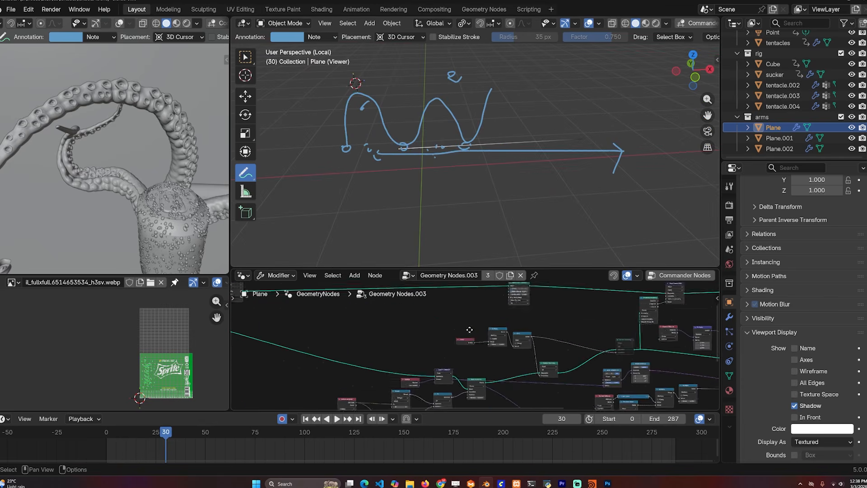
{"action": "middle_click_drag", "start_coordinate": [605, 361], "coordinate": [417, 360]}
{"action": "left_click", "coordinate": [524, 345], "text": "ctrl+shift"}
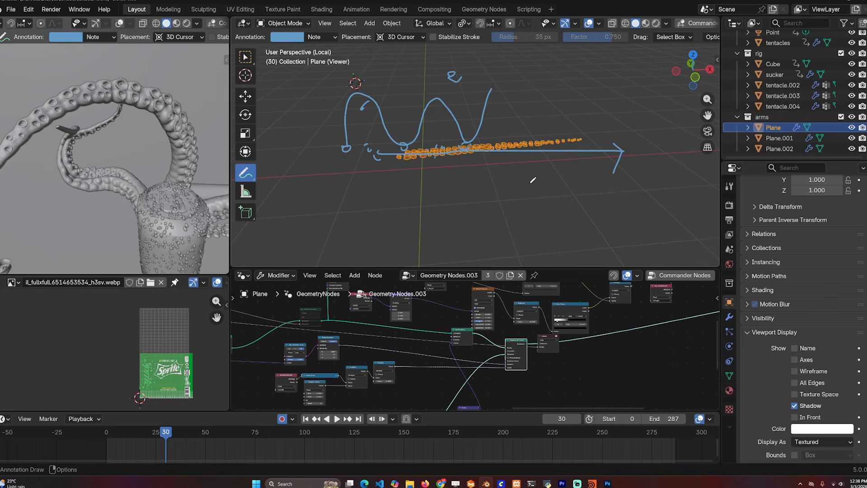
{"action": "middle_click_drag", "start_coordinate": [529, 168], "coordinate": [546, 171]}
{"action": "scroll", "coordinate": [546, 172], "scroll_direction": "up", "scroll_amount": 2}
{"action": "key", "text": "q"}
{"action": "left_click", "coordinate": [533, 162]}
Step: Delete the Note annotation layer and switch to the Move tool
{"action": "left_click_drag", "start_coordinate": [536, 172], "coordinate": [528, 165]}
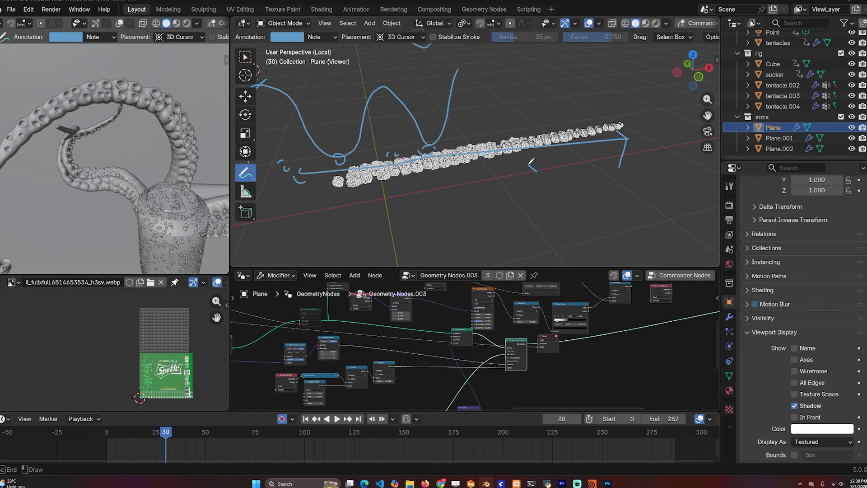
{"action": "left_click", "coordinate": [321, 37]}
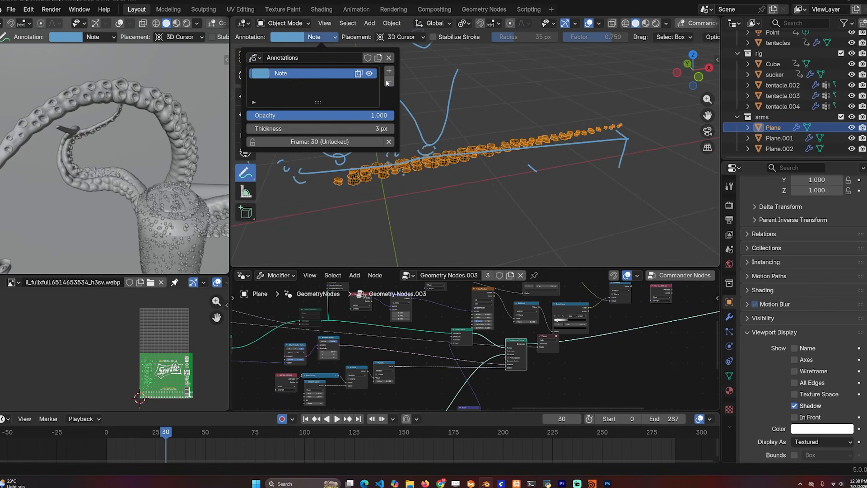
{"action": "left_click", "coordinate": [388, 83]}
{"action": "left_click", "coordinate": [246, 96]}
{"action": "mouse_move", "coordinate": [532, 163]}
{"action": "middle_mouse_down"}
{"action": "mouse_move", "coordinate": [472, 146]}
{"action": "mouse_move", "coordinate": [424, 150]}
{"action": "mouse_move", "coordinate": [517, 170]}
{"action": "middle_mouse_up"}
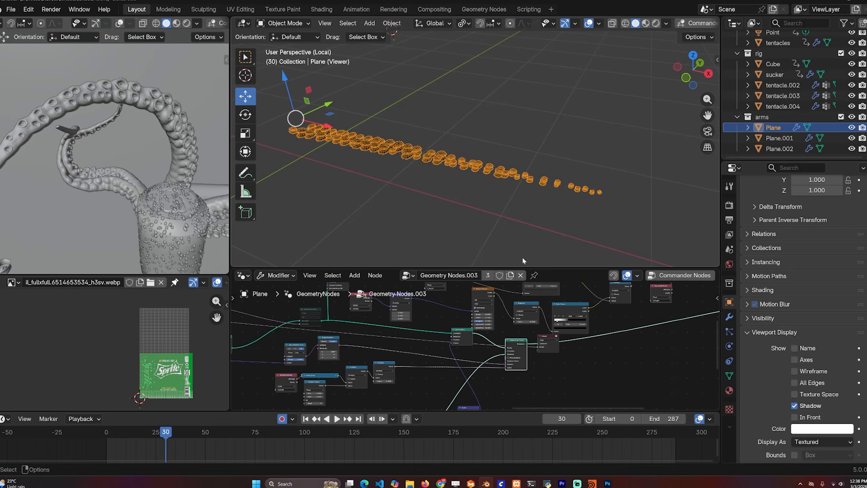
Step: Preview the Join Geometry node and examine the tentacle combined with its suckers from several angles
{"action": "middle_click_drag", "start_coordinate": [583, 360], "coordinate": [474, 379]}
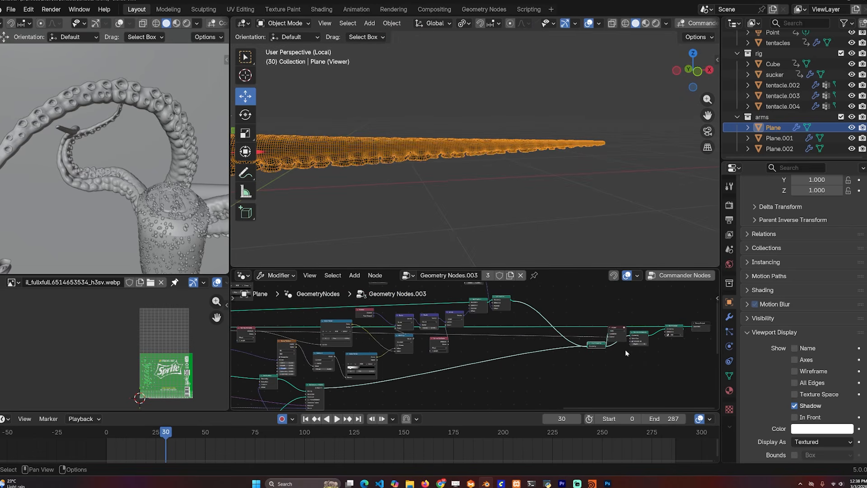
{"action": "scroll", "coordinate": [625, 349], "scroll_direction": "up", "scroll_amount": 3}
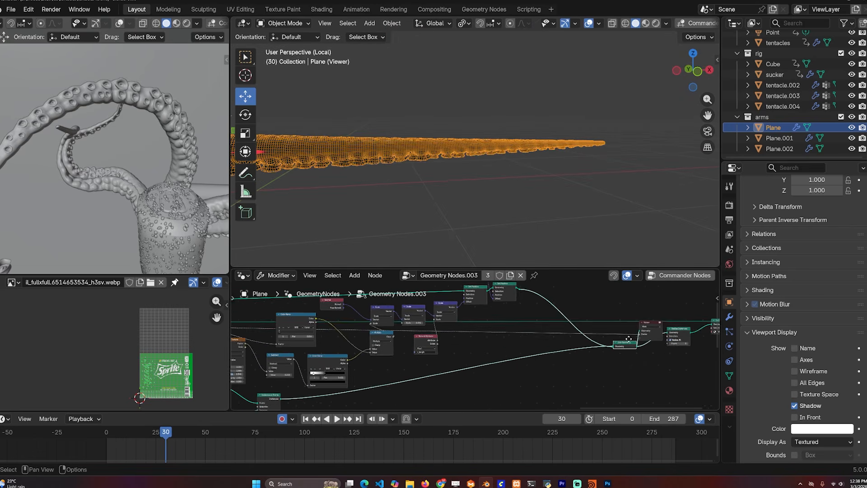
{"action": "middle_click_drag", "start_coordinate": [627, 349], "coordinate": [603, 352]}
{"action": "left_click_drag", "start_coordinate": [614, 339], "coordinate": [600, 335]}
{"action": "mouse_move", "coordinate": [529, 176]}
{"action": "middle_mouse_down"}
{"action": "mouse_move", "coordinate": [511, 134]}
{"action": "mouse_move", "coordinate": [535, 158]}
{"action": "mouse_move", "coordinate": [613, 193]}
{"action": "mouse_move", "coordinate": [524, 176]}
{"action": "middle_mouse_up"}
{"action": "middle_click_drag", "start_coordinate": [524, 176], "coordinate": [567, 210], "text": "shift"}
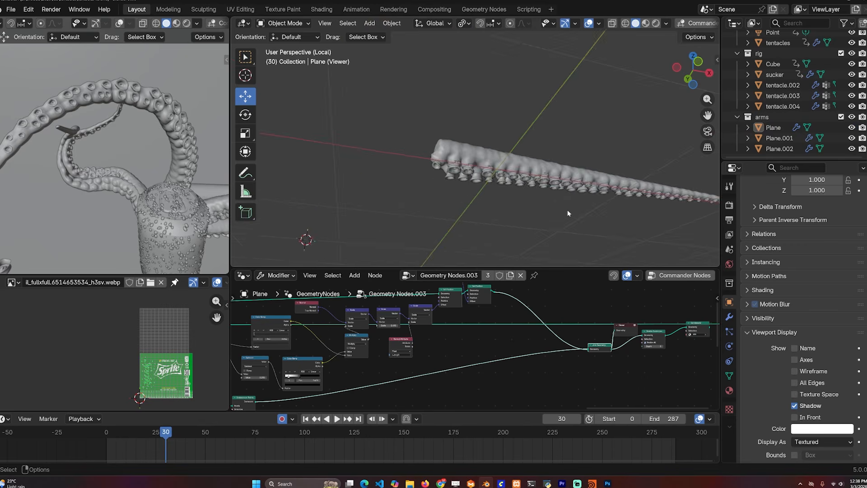
{"action": "scroll", "coordinate": [563, 196], "scroll_direction": "up", "scroll_amount": 4}
{"action": "scroll", "coordinate": [456, 176], "scroll_direction": "up", "scroll_amount": 4}
{"action": "middle_click_drag", "start_coordinate": [456, 176], "coordinate": [423, 209]}
{"action": "middle_click_drag", "start_coordinate": [422, 208], "coordinate": [603, 186], "text": "shift"}
{"action": "middle_click_drag", "start_coordinate": [528, 220], "coordinate": [596, 202], "text": "shift"}
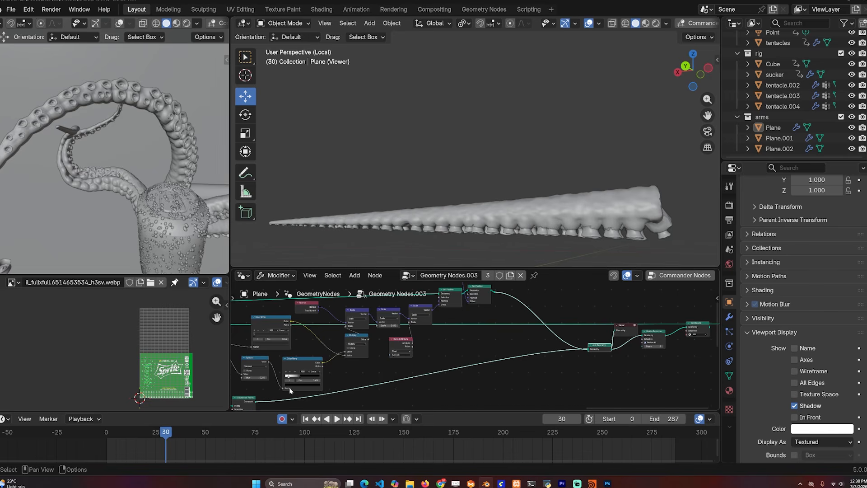
Step: Preview the Subdivision Surface node, showing and hiding the wireframe to examine the tentacle's mesh density
{"action": "middle_click_drag", "start_coordinate": [289, 387], "coordinate": [488, 393]}
{"action": "middle_click_drag", "start_coordinate": [303, 312], "coordinate": [539, 332]}
{"action": "middle_click_drag", "start_coordinate": [376, 328], "coordinate": [491, 334]}
{"action": "scroll", "coordinate": [490, 334], "scroll_direction": "up", "scroll_amount": 4}
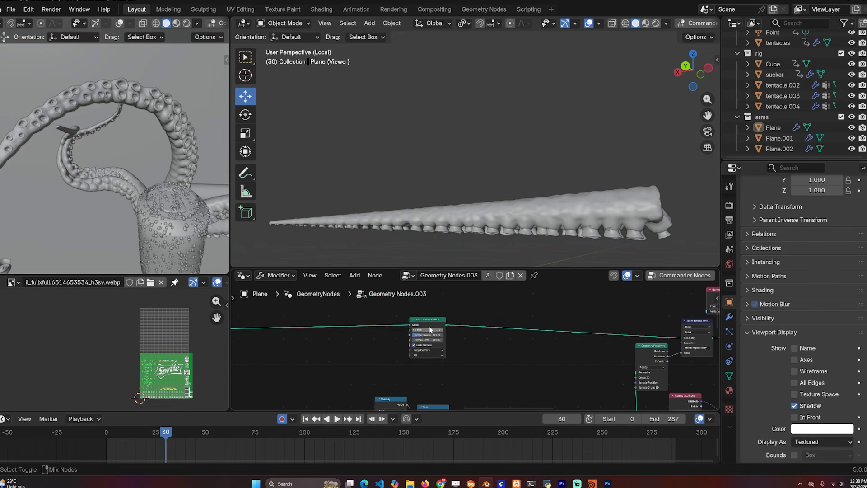
{"action": "left_click", "coordinate": [431, 324], "text": "ctrl+shift"}
{"action": "key", "text": "q"}
{"action": "left_click", "coordinate": [519, 194]}
{"action": "middle_click_drag", "start_coordinate": [529, 199], "coordinate": [490, 231]}
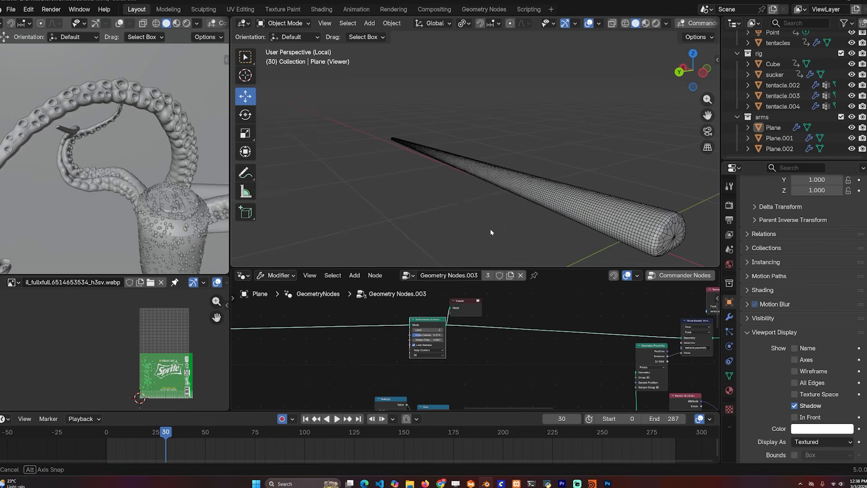
{"action": "key", "text": "q"}
{"action": "left_click", "coordinate": [492, 227]}
Step: Preview the Delete Geometry node to show the sucker points that feed the Geometry Proximity node
{"action": "middle_click_drag", "start_coordinate": [540, 337], "coordinate": [488, 300]}
{"action": "scroll", "coordinate": [519, 312], "scroll_direction": "down", "scroll_amount": 4}
{"action": "middle_click_drag", "start_coordinate": [587, 357], "coordinate": [471, 338]}
{"action": "left_click", "coordinate": [363, 377], "text": "ctrl+shift"}
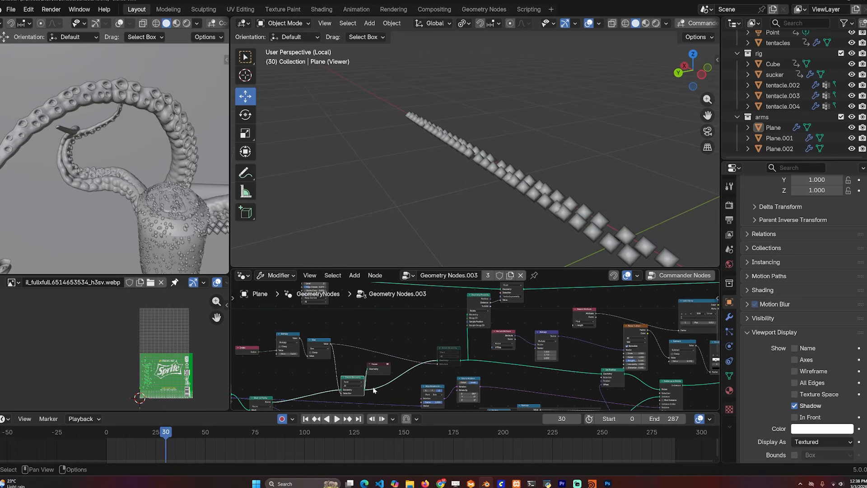
{"action": "scroll", "coordinate": [492, 303], "scroll_direction": "up", "scroll_amount": 3}
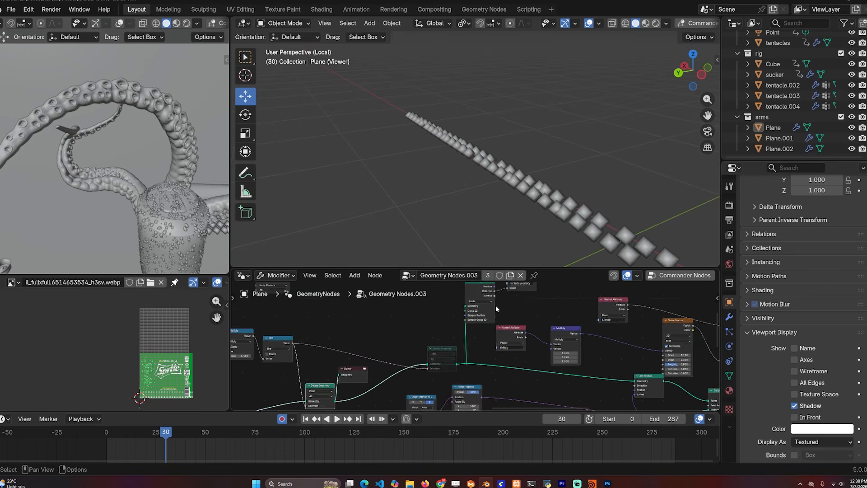
Step: Preview the Subdivision Surface node again to show the smooth tentacle whose distance to the points is stored
{"action": "middle_click_drag", "start_coordinate": [497, 285], "coordinate": [465, 333]}
{"action": "middle_click_drag", "start_coordinate": [414, 318], "coordinate": [501, 328]}
{"action": "middle_click_drag", "start_coordinate": [426, 251], "coordinate": [503, 172]}
{"action": "left_click", "coordinate": [328, 323], "text": "ctrl+shift"}
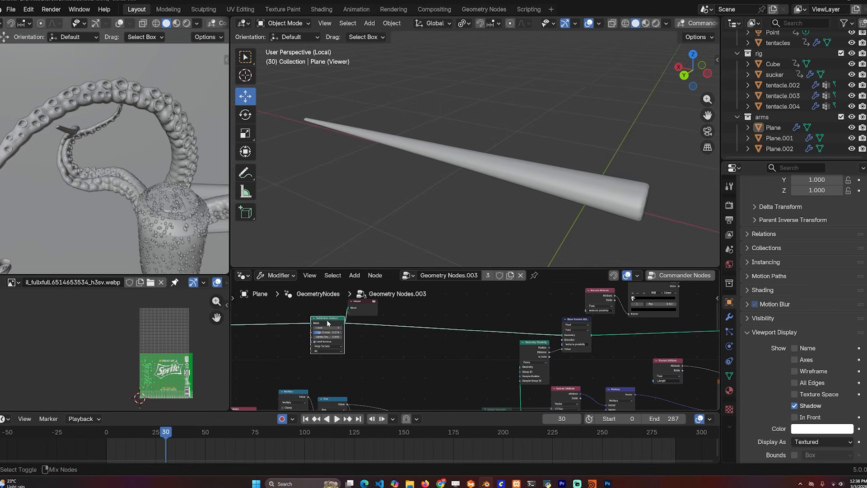
Step: Preview the stored proximity attribute through its Color Ramp and examine the shading on the tentacle's underside
{"action": "middle_click_drag", "start_coordinate": [574, 356], "coordinate": [488, 338]}
{"action": "left_click", "coordinate": [586, 301], "text": "ctrl+shift"}
{"action": "scroll", "coordinate": [542, 341], "scroll_direction": "up", "scroll_amount": 4}
{"action": "left_click", "coordinate": [479, 335], "text": "ctrl+shift"}
{"action": "middle_click_drag", "start_coordinate": [519, 122], "coordinate": [517, 151]}
Step: Preview the first Set Position node, showing and hiding the wireframe to examine the displaced tentacle
{"action": "middle_click_drag", "start_coordinate": [716, 333], "coordinate": [316, 351]}
{"action": "scroll", "coordinate": [317, 351], "scroll_direction": "down", "scroll_amount": 3}
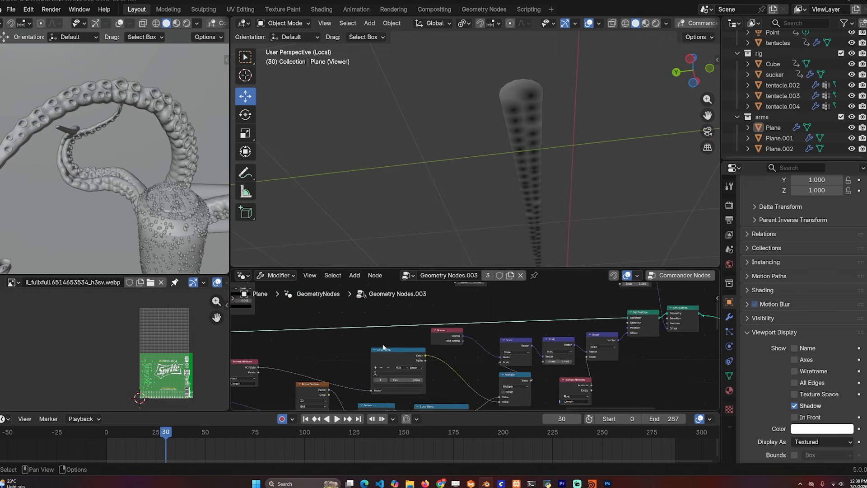
{"action": "middle_click_drag", "start_coordinate": [620, 341], "coordinate": [507, 356]}
{"action": "left_click", "coordinate": [530, 334], "text": "ctrl+shift"}
{"action": "middle_click_drag", "start_coordinate": [544, 239], "coordinate": [547, 192]}
{"action": "key", "text": "q"}
{"action": "left_click", "coordinate": [548, 191]}
{"action": "key", "text": "q"}
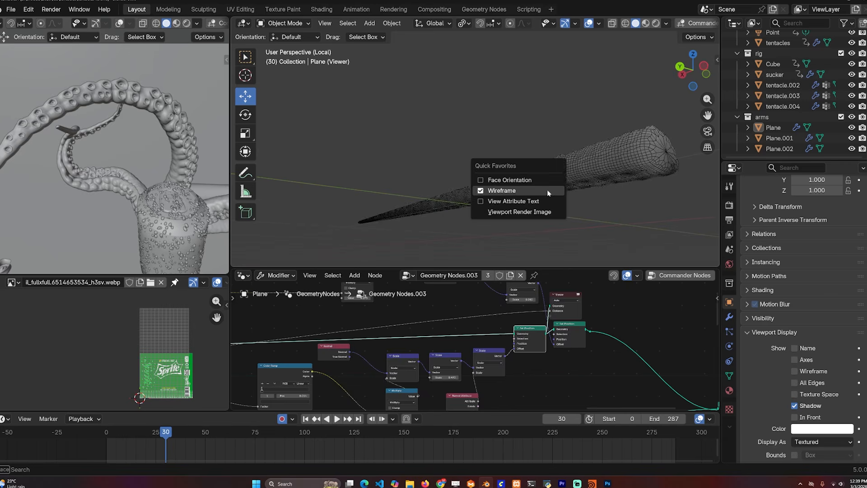
{"action": "left_click", "coordinate": [547, 192]}
Step: Preview the second Set Position node and examine the bulges along the tentacle, including the noise nodes behind them
{"action": "middle_click_drag", "start_coordinate": [573, 195], "coordinate": [550, 139]}
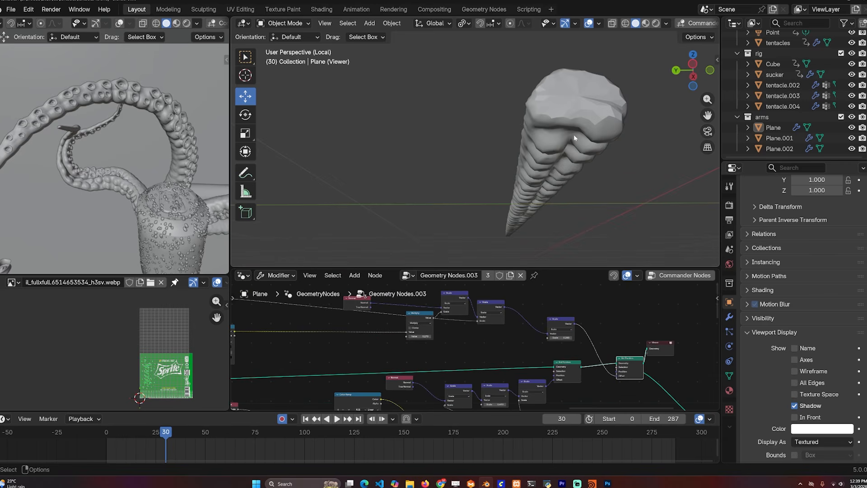
{"action": "middle_click_drag", "start_coordinate": [527, 172], "coordinate": [588, 169]}
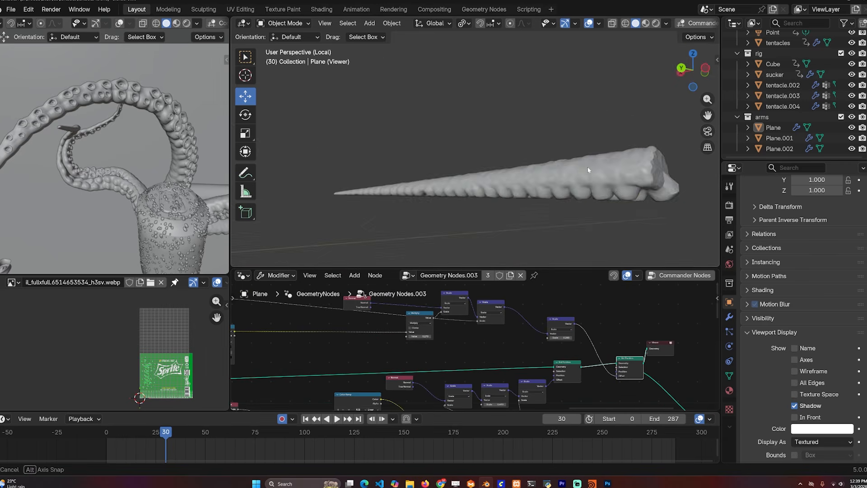
{"action": "middle_click_drag", "start_coordinate": [568, 163], "coordinate": [549, 173]}
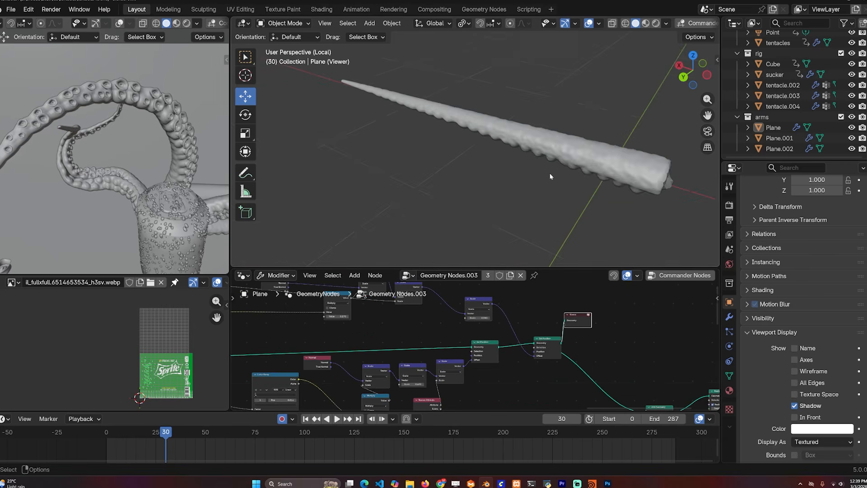
{"action": "scroll", "coordinate": [549, 172], "scroll_direction": "up", "scroll_amount": 3}
{"action": "middle_click_drag", "start_coordinate": [253, 365], "coordinate": [533, 330]}
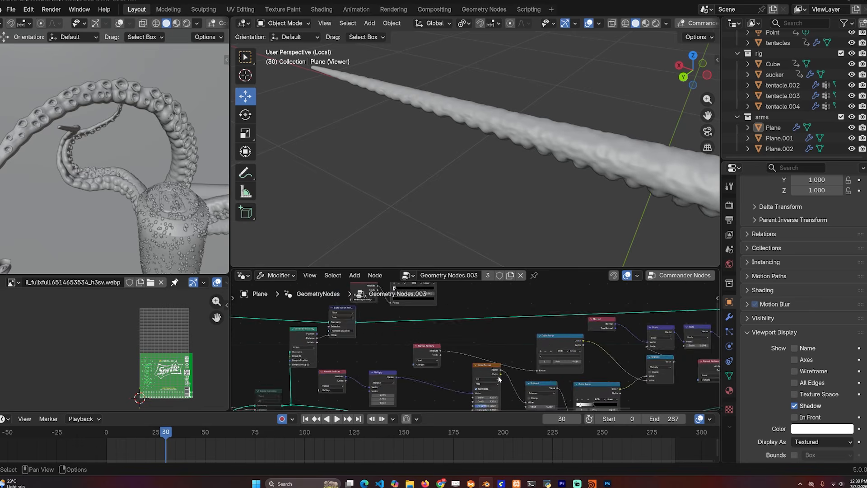
Step: Mute the noise-driven Set Position node before the last one to examine the tentacle's underside bulges without its displacement
{"action": "middle_click_drag", "start_coordinate": [565, 378], "coordinate": [325, 377]}
{"action": "middle_click_drag", "start_coordinate": [619, 154], "coordinate": [514, 135], "text": "shift"}
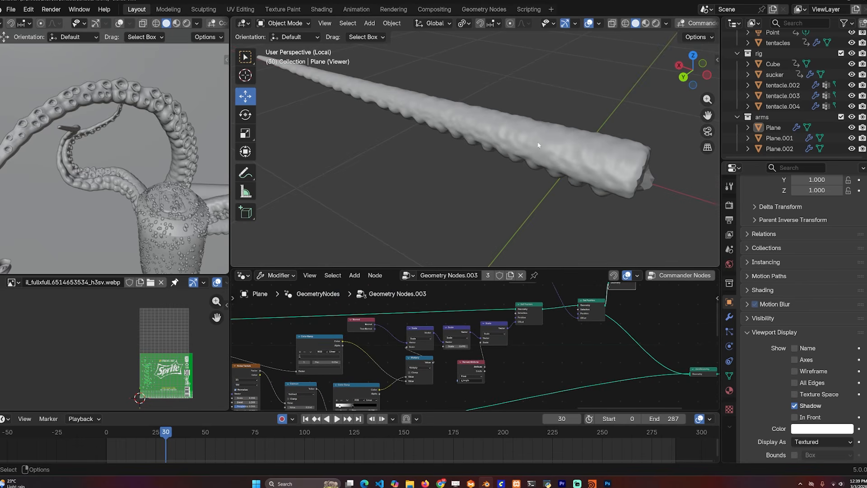
{"action": "left_click", "coordinate": [521, 308]}
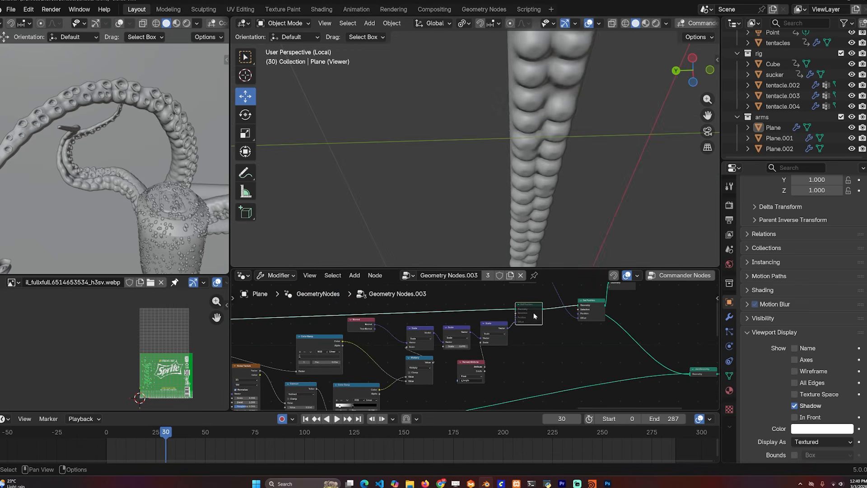
Step: Preview the Join Geometry node and examine the tentacle combined with its suckers
{"action": "scroll", "coordinate": [636, 374], "scroll_direction": "down", "scroll_amount": 2}
{"action": "middle_click_drag", "start_coordinate": [636, 373], "coordinate": [529, 355]}
{"action": "scroll", "coordinate": [528, 355], "scroll_direction": "up", "scroll_amount": 2}
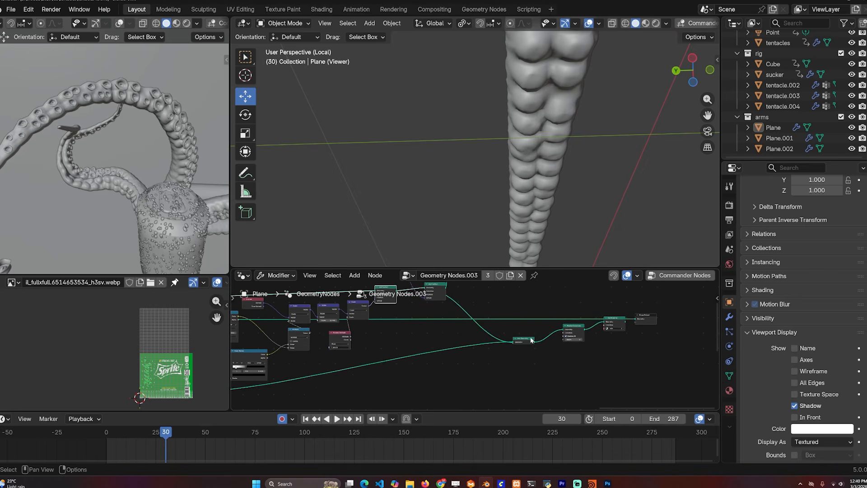
{"action": "left_click", "coordinate": [528, 341], "text": "ctrl+shift"}
{"action": "middle_click_drag", "start_coordinate": [533, 131], "coordinate": [557, 174]}
{"action": "scroll", "coordinate": [576, 335], "scroll_direction": "up", "scroll_amount": 1}
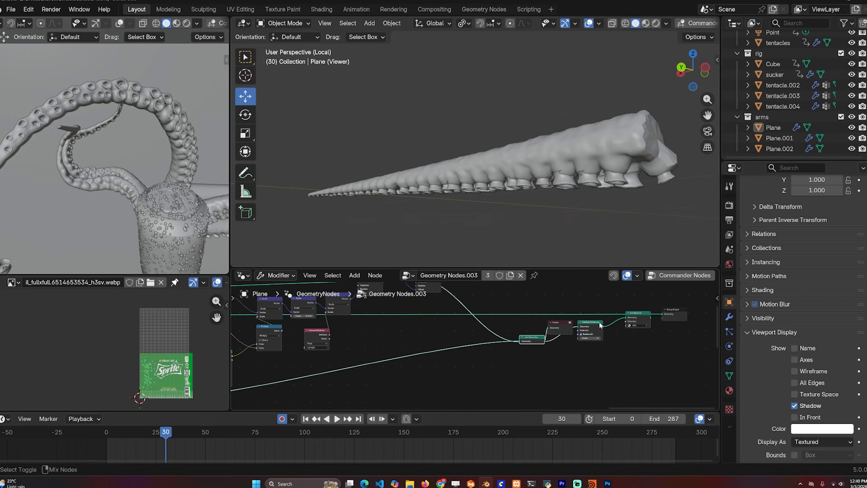
Step: Preview the Realize Instances node and the Set Material node, examine the finished tentacle from several angles, and select it
{"action": "left_click", "coordinate": [600, 325], "text": "ctrl+shift"}
{"action": "middle_click_drag", "start_coordinate": [607, 158], "coordinate": [543, 120]}
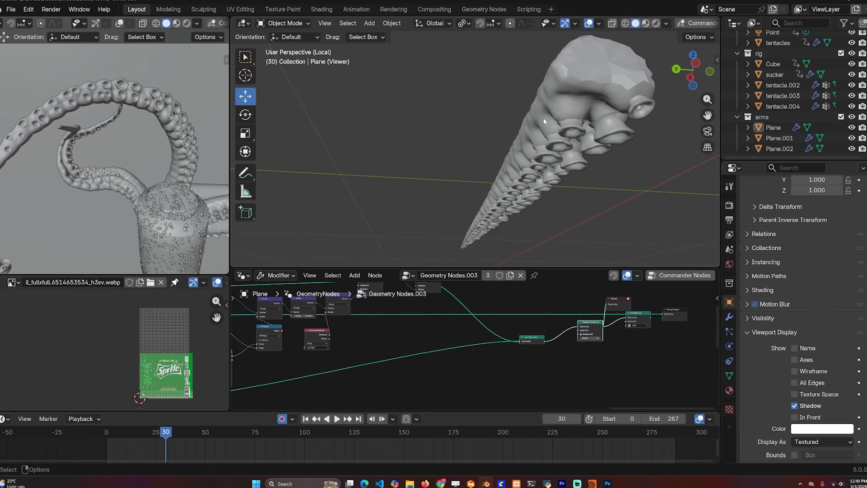
{"action": "left_click", "coordinate": [636, 321], "text": "ctrl+shift"}
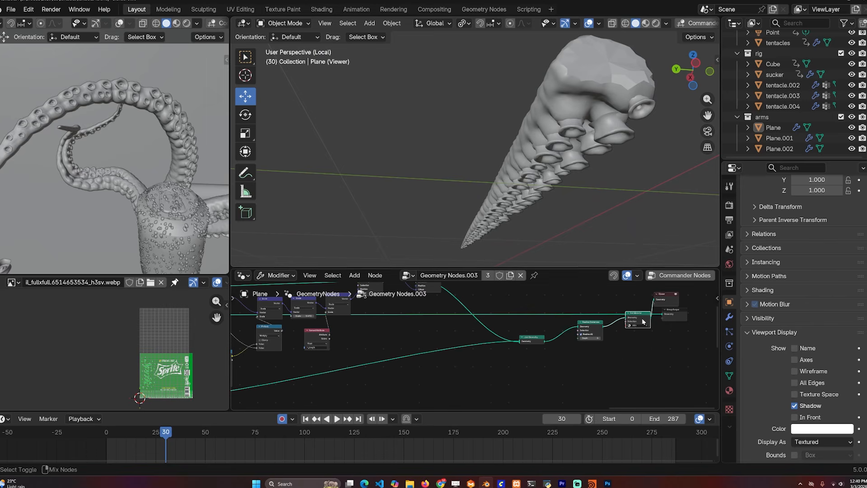
{"action": "middle_click_drag", "start_coordinate": [537, 143], "coordinate": [421, 178]}
{"action": "left_click", "coordinate": [600, 171]}
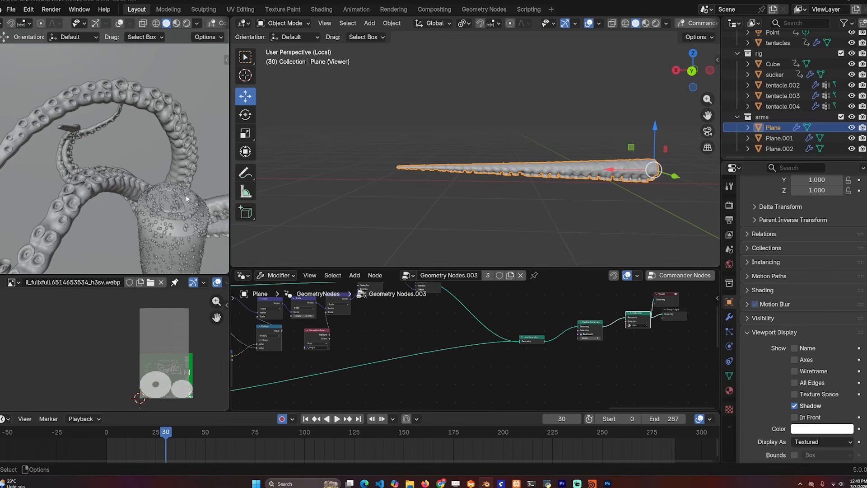
Step: Play the animation from frame 0 to watch the tentacled can move in the secondary viewport
{"action": "middle_click_drag", "start_coordinate": [208, 194], "coordinate": [139, 214]}
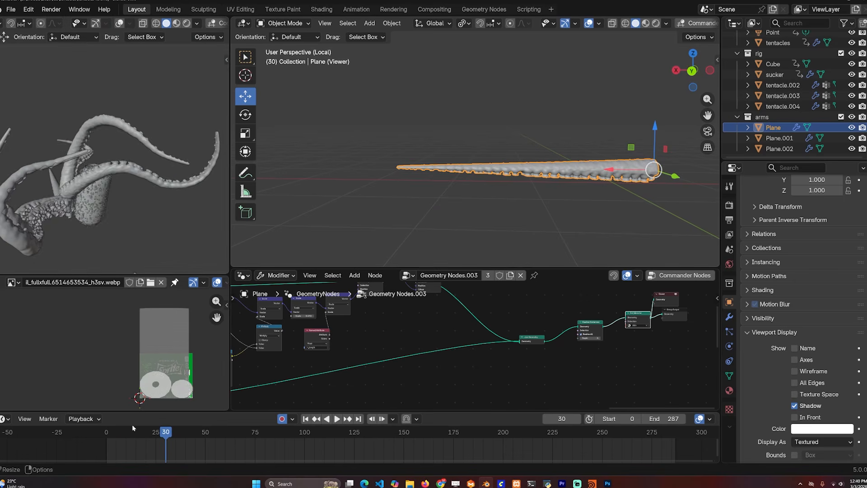
{"action": "left_click", "coordinate": [105, 440]}
{"action": "key", "text": "space"}
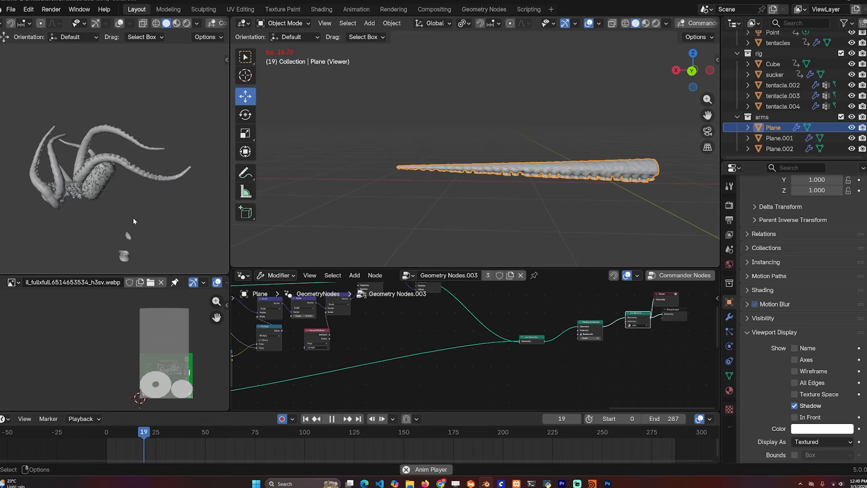